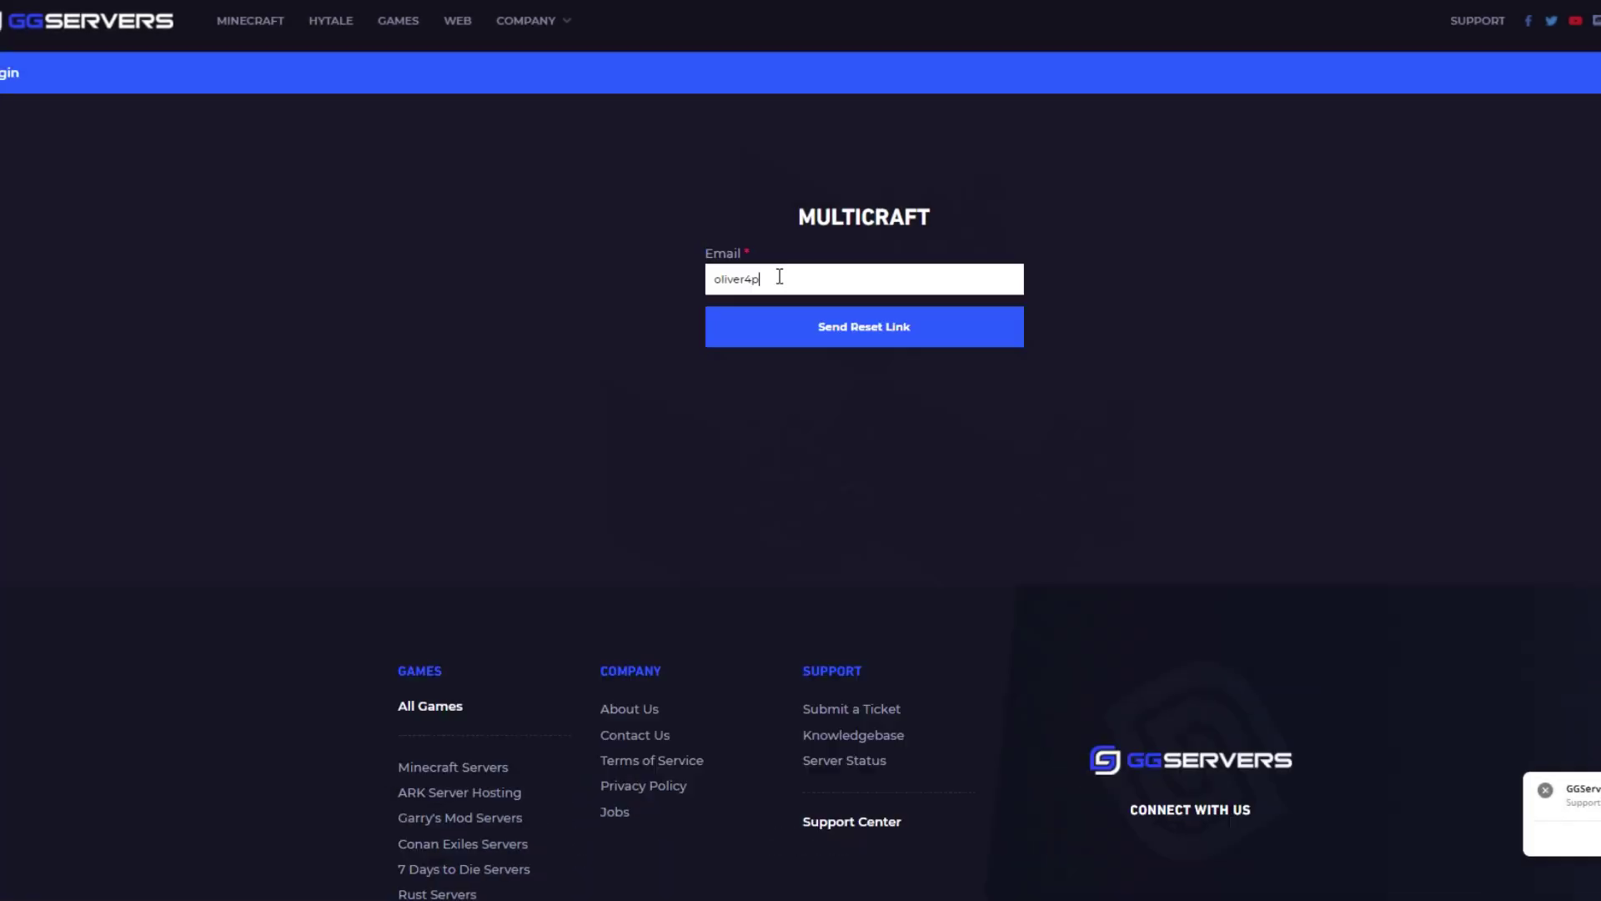
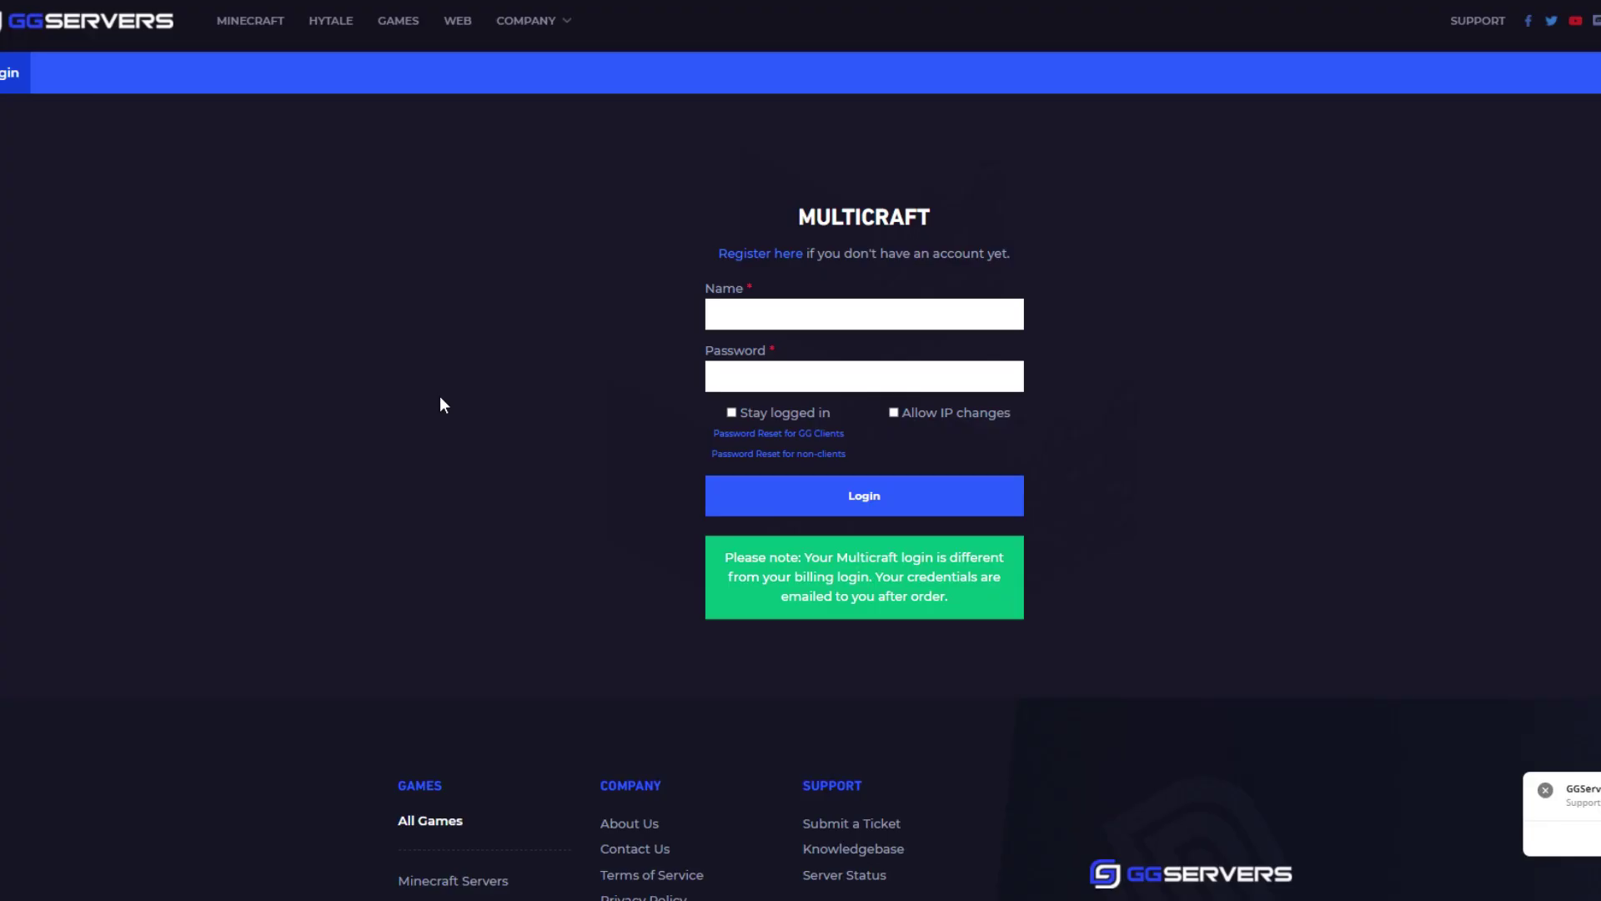
Enter the account e-mail on the login page, then open the 'Password Reset for GG Clients' guide
click(827, 441)
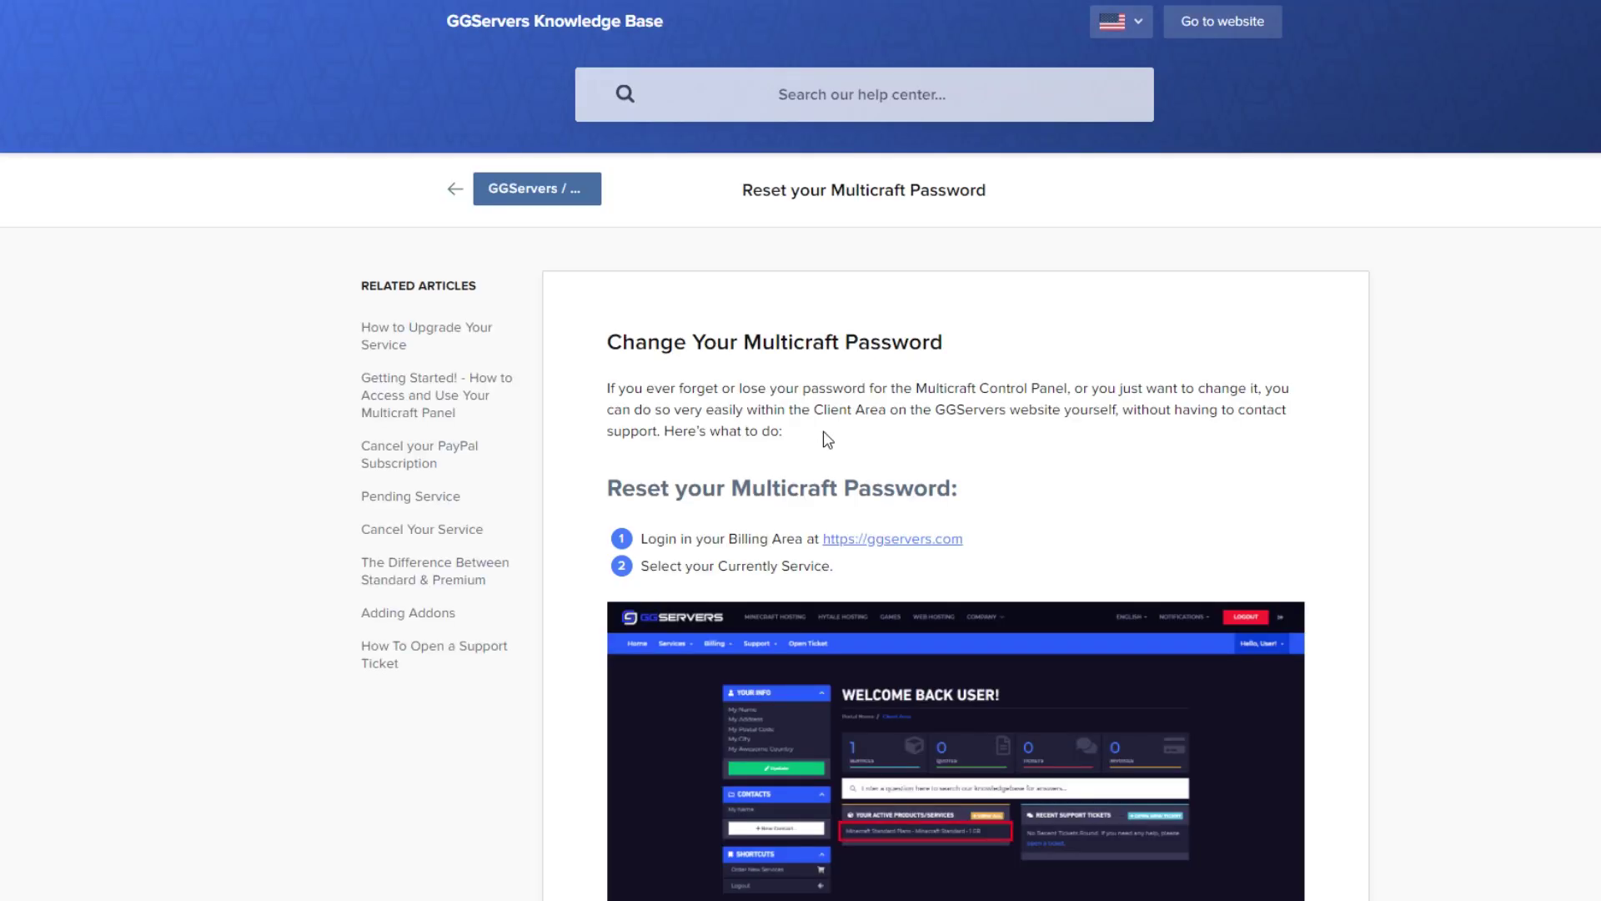
Scroll through the reset steps in the 'Reset your Multicraft Password' article
scroll(1360, 536, down, 2)
scroll(1359, 536, down, 9)
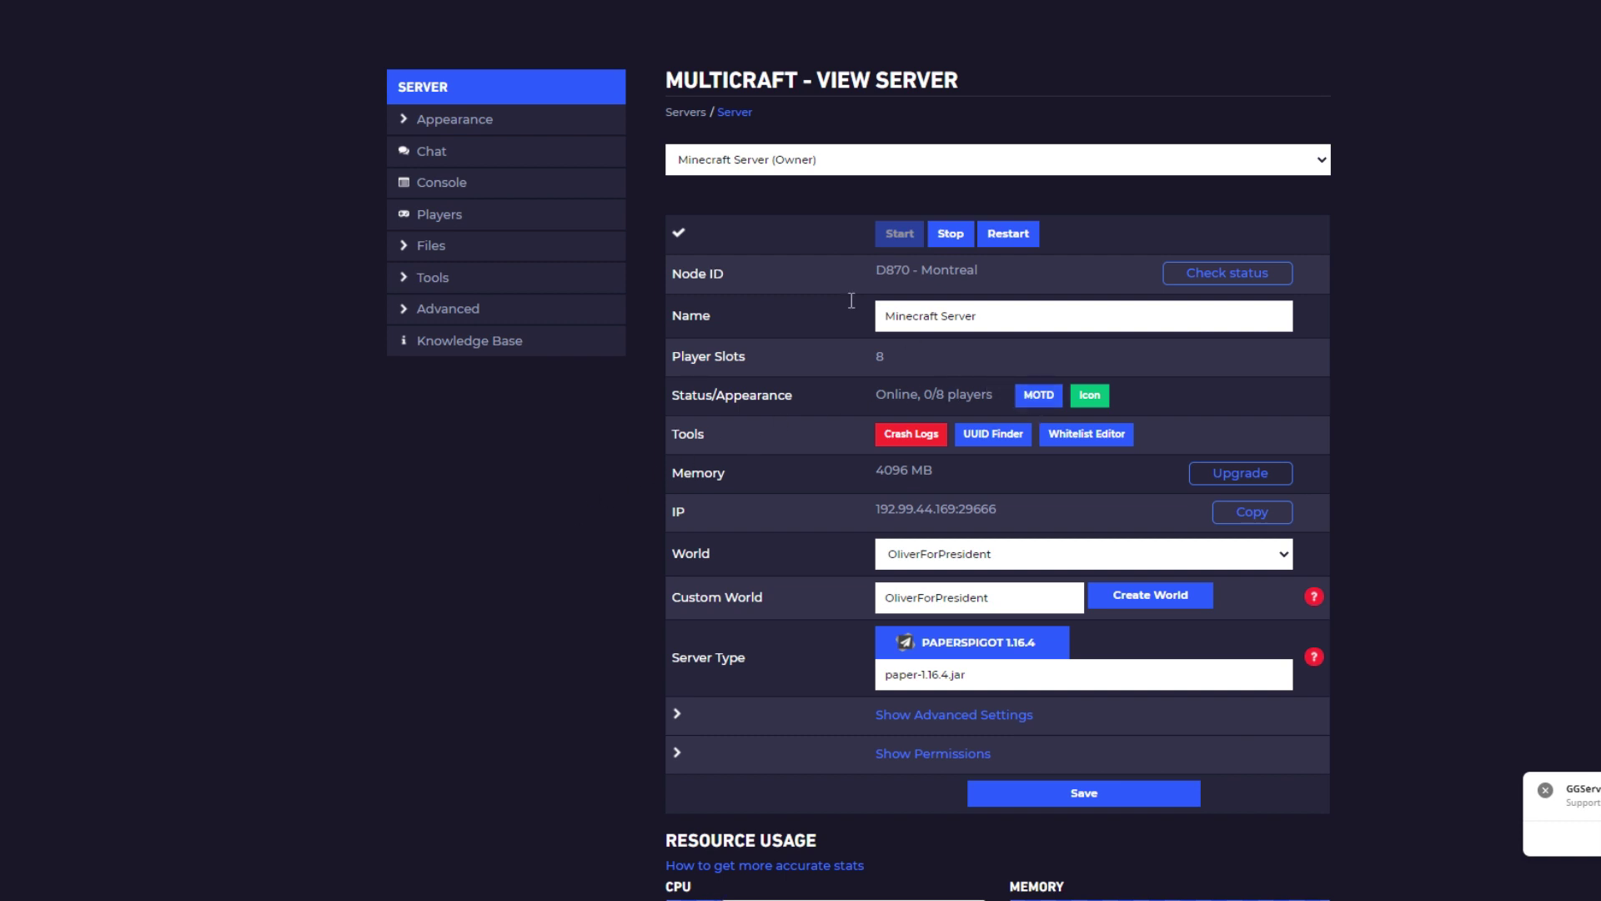
Open the MOTD Tool from the Appearance section of the sidebar
click(564, 123)
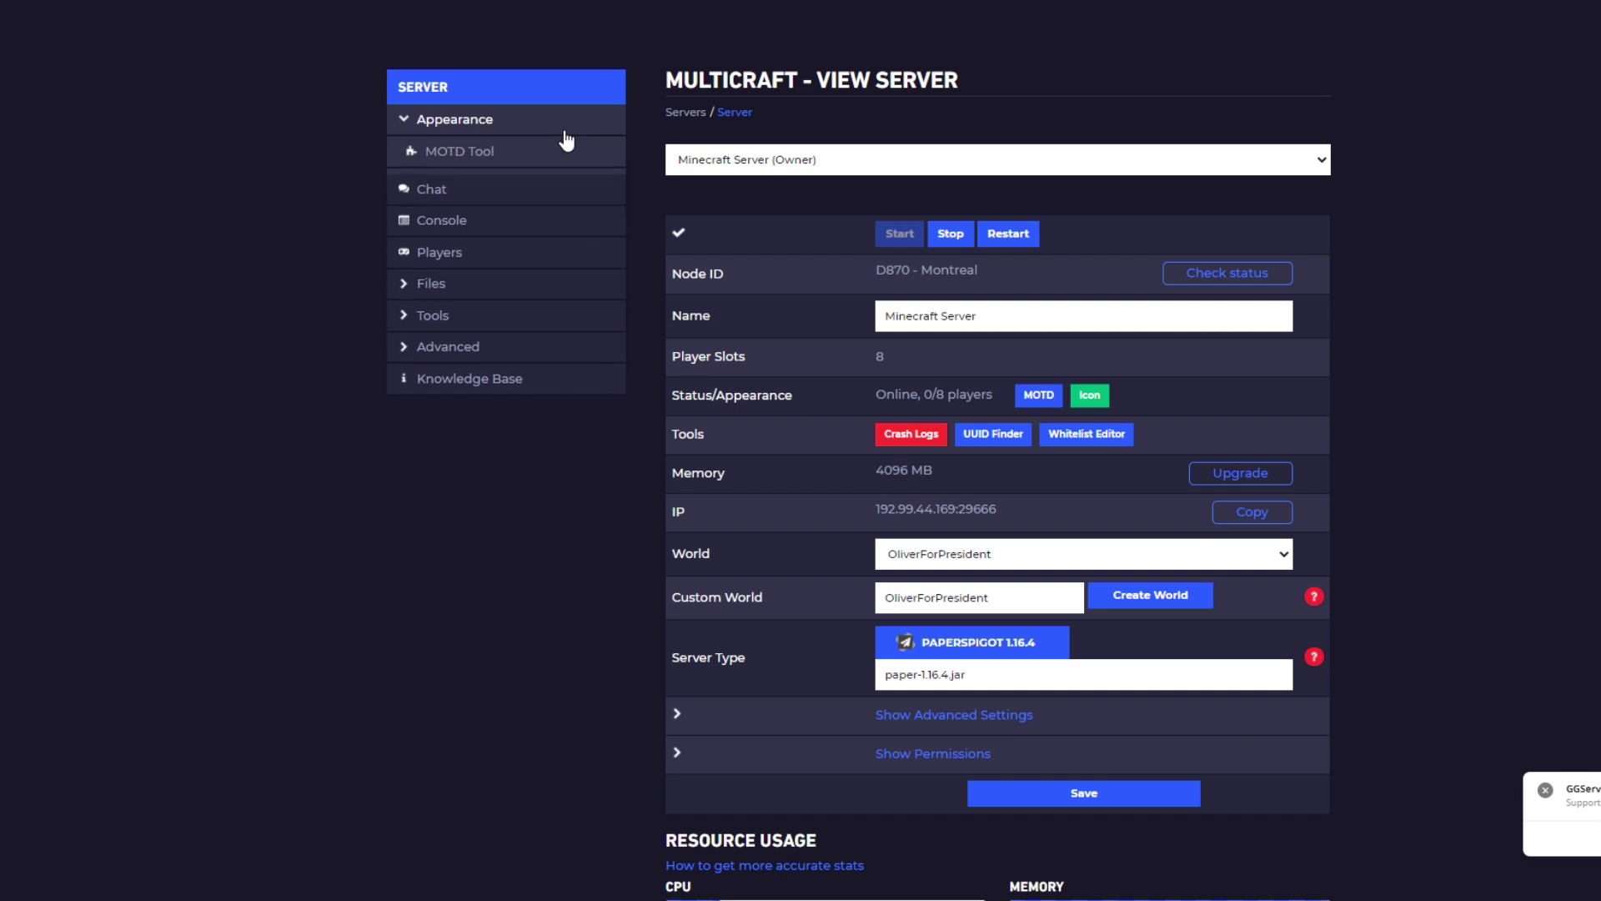
click(505, 159)
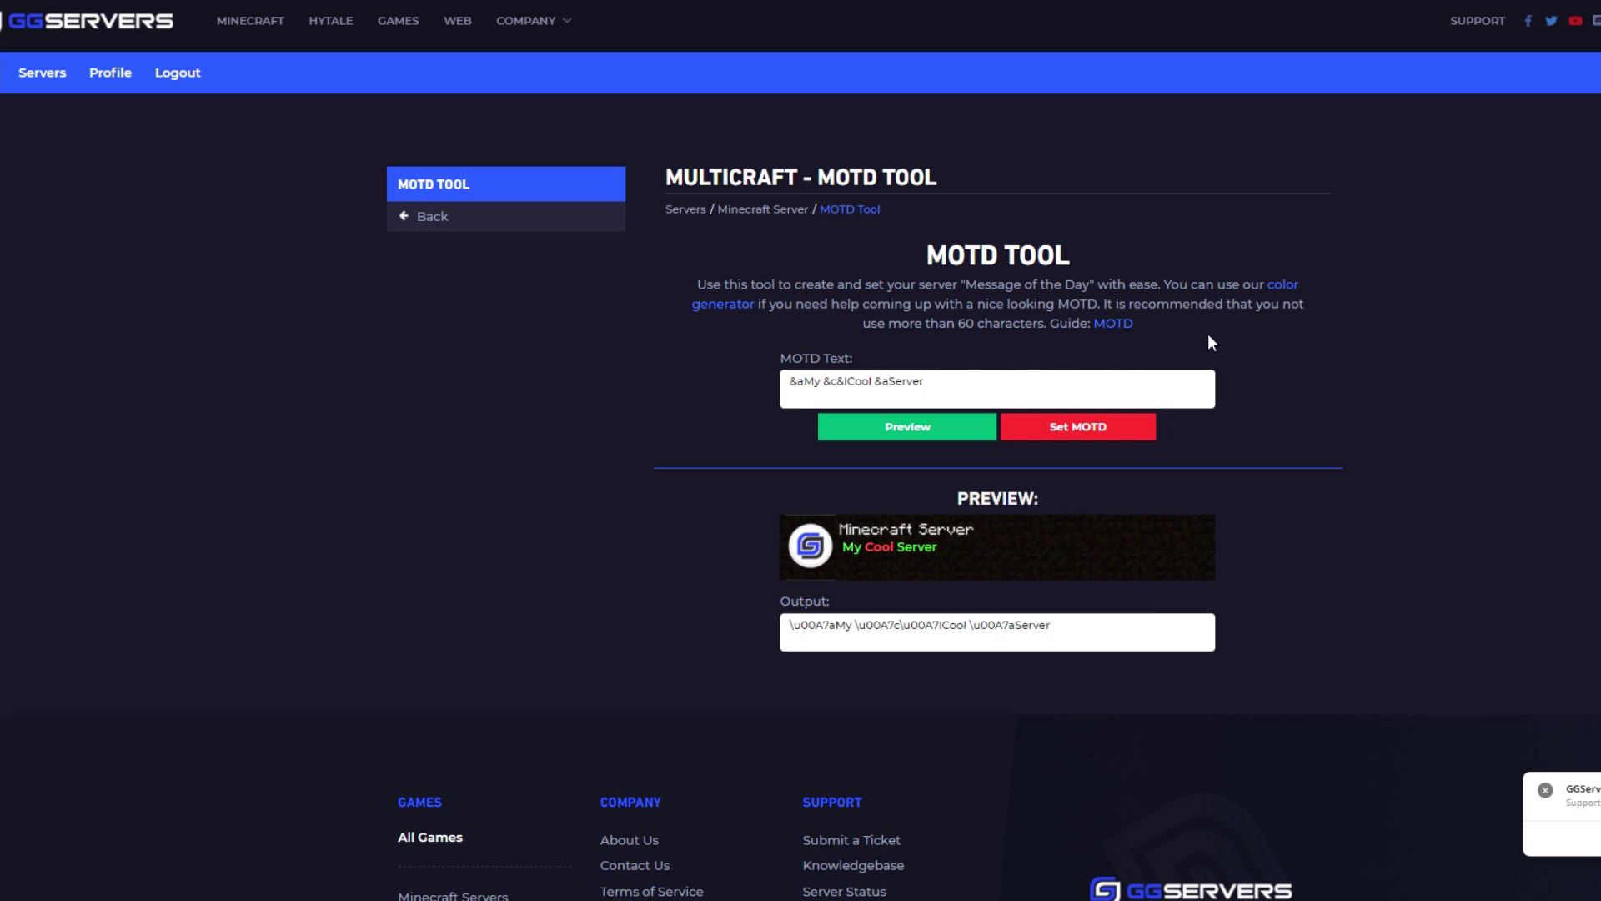
In the color generator, colour 'red white blue' with codes &4, &f and &1, then select all
click(1282, 286)
click(870, 409)
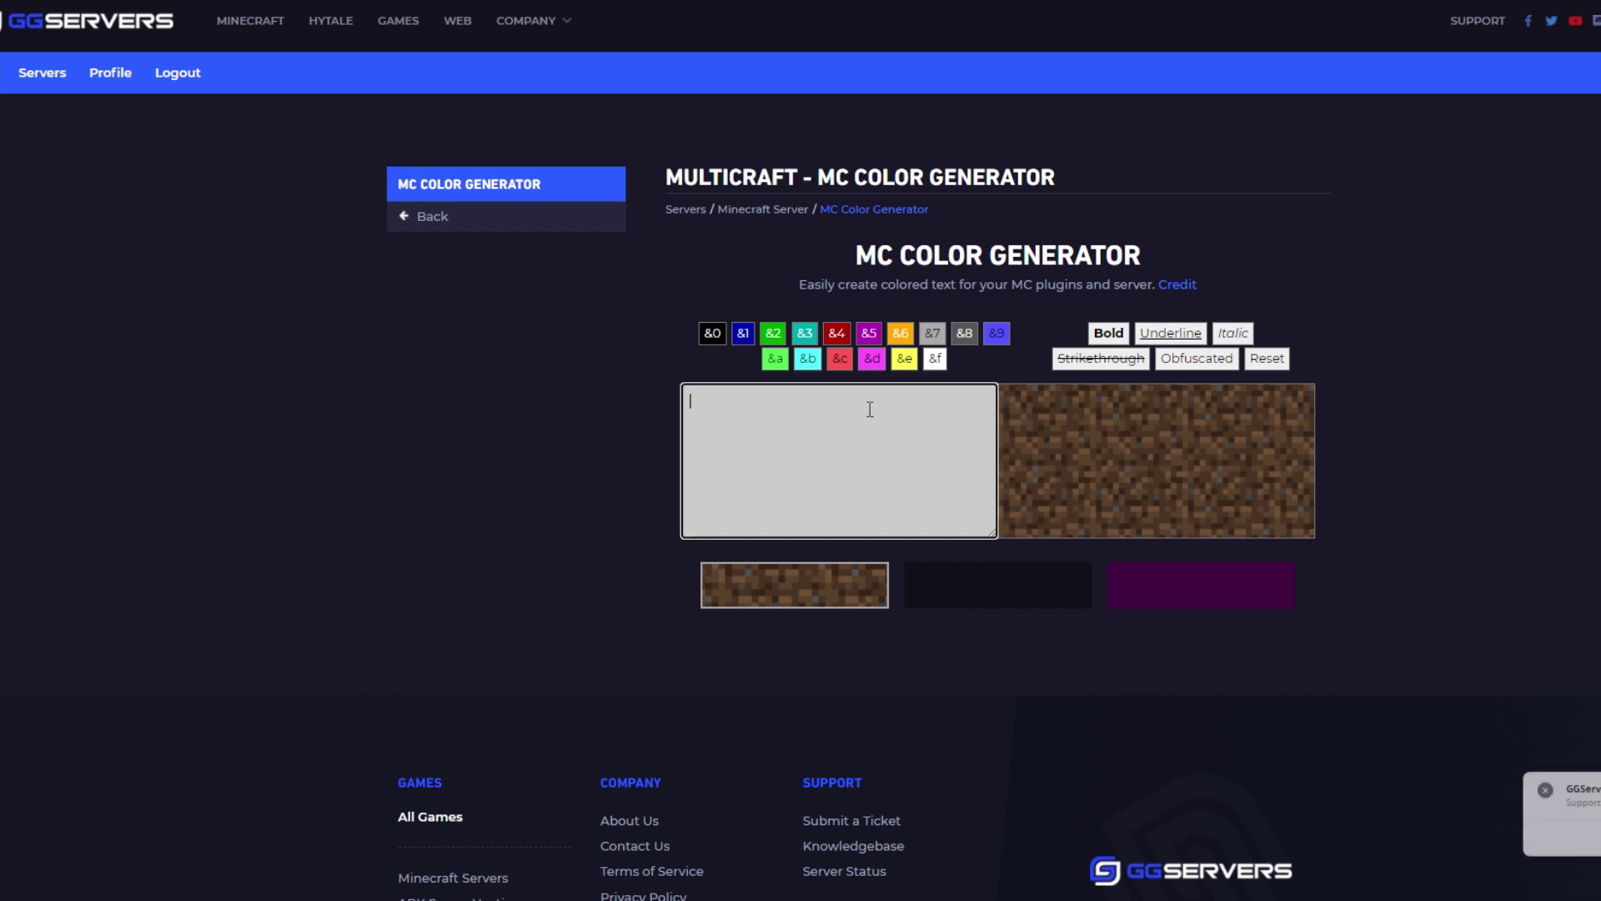
text(red white blue)
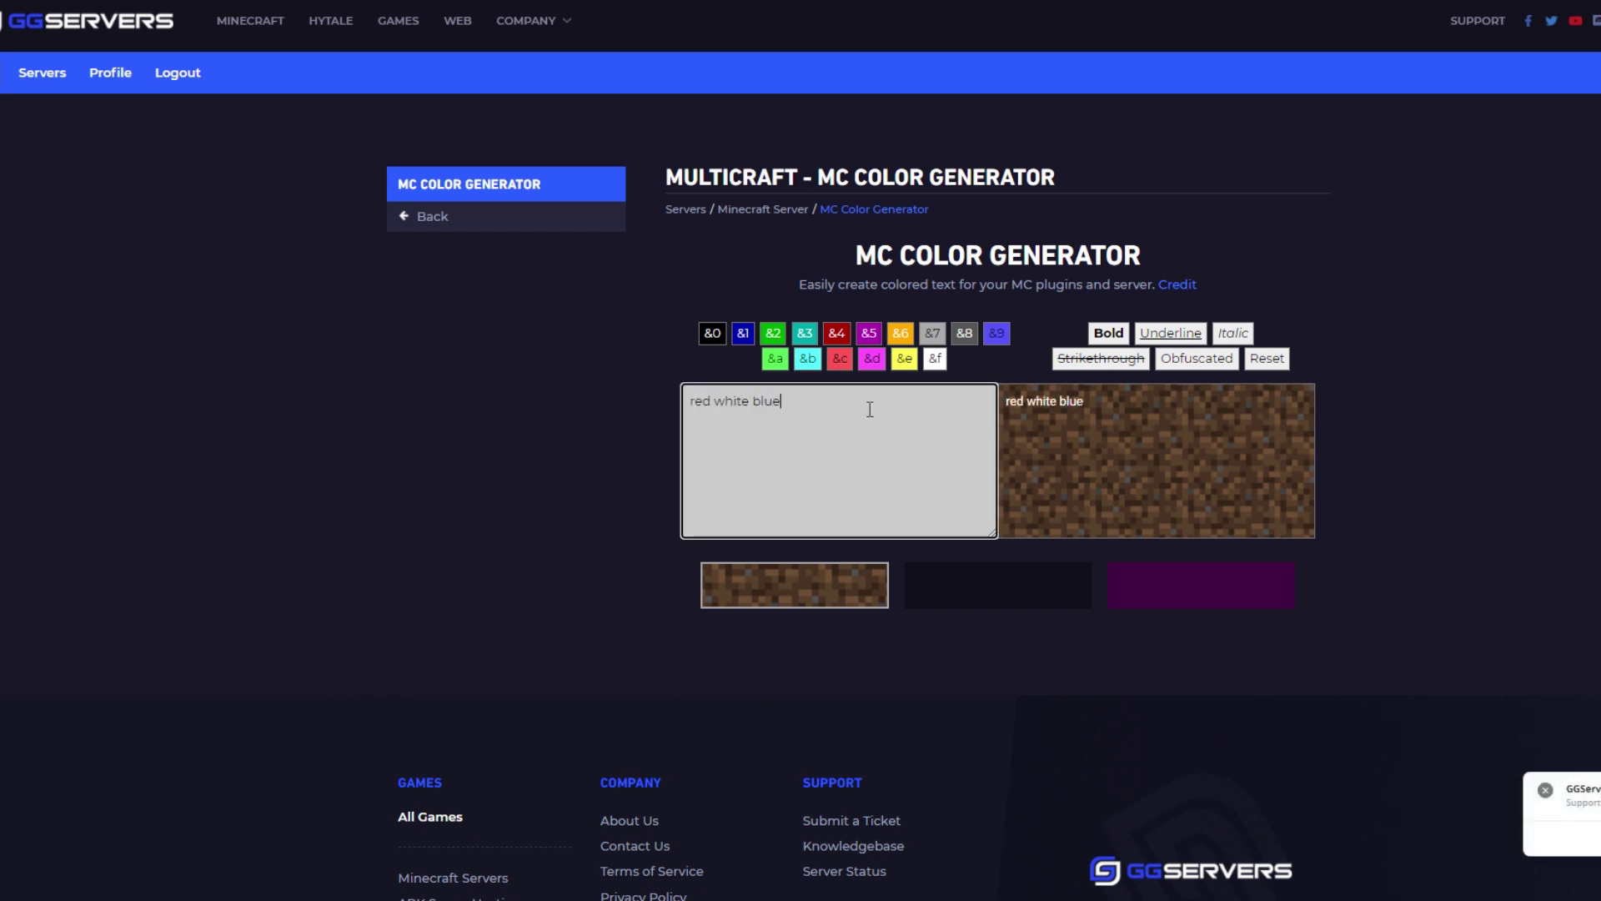
drag(715, 399, 781, 401)
click(838, 335)
click(934, 359)
click(746, 336)
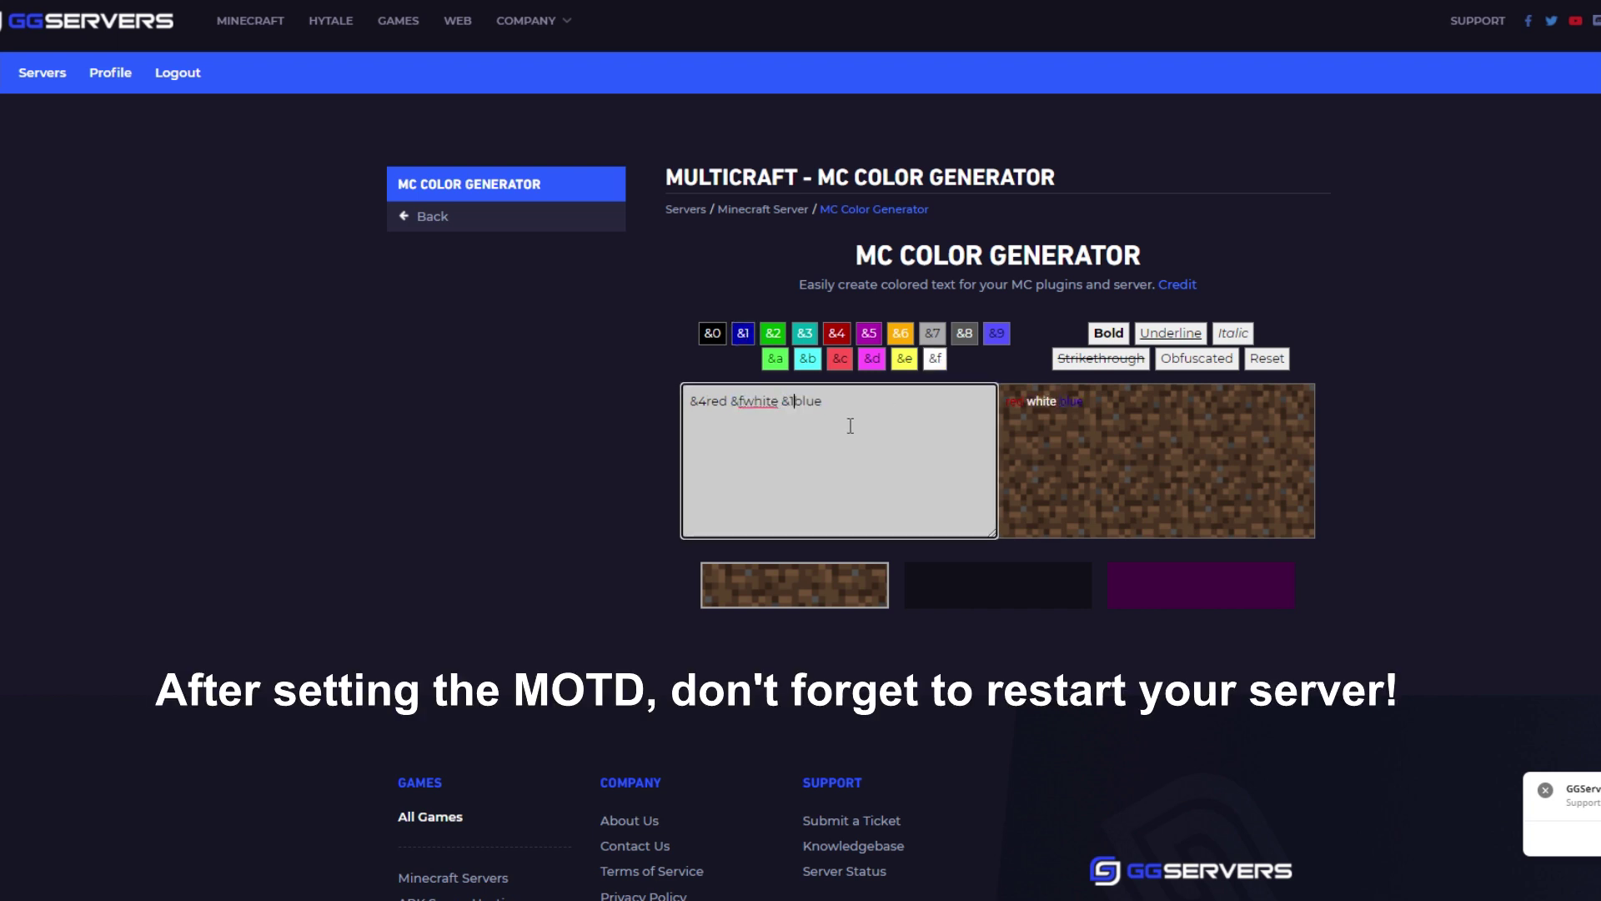
key(ctrl+a)
click(554, 242)
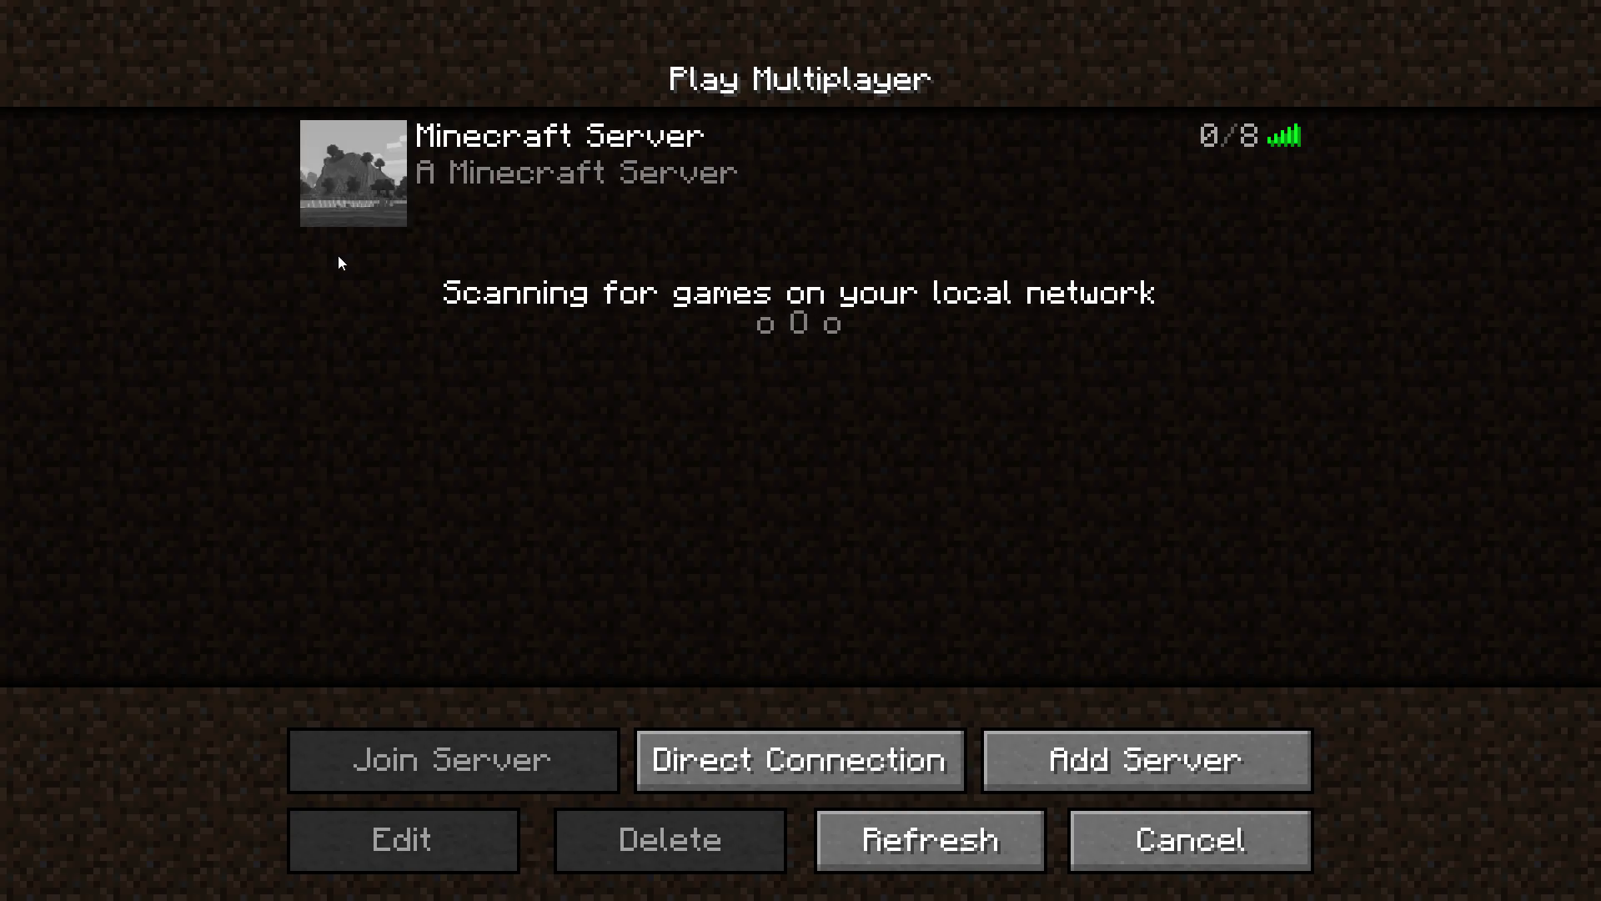
Refresh the multiplayer list to show the 'red white blue' MOTD
click(917, 837)
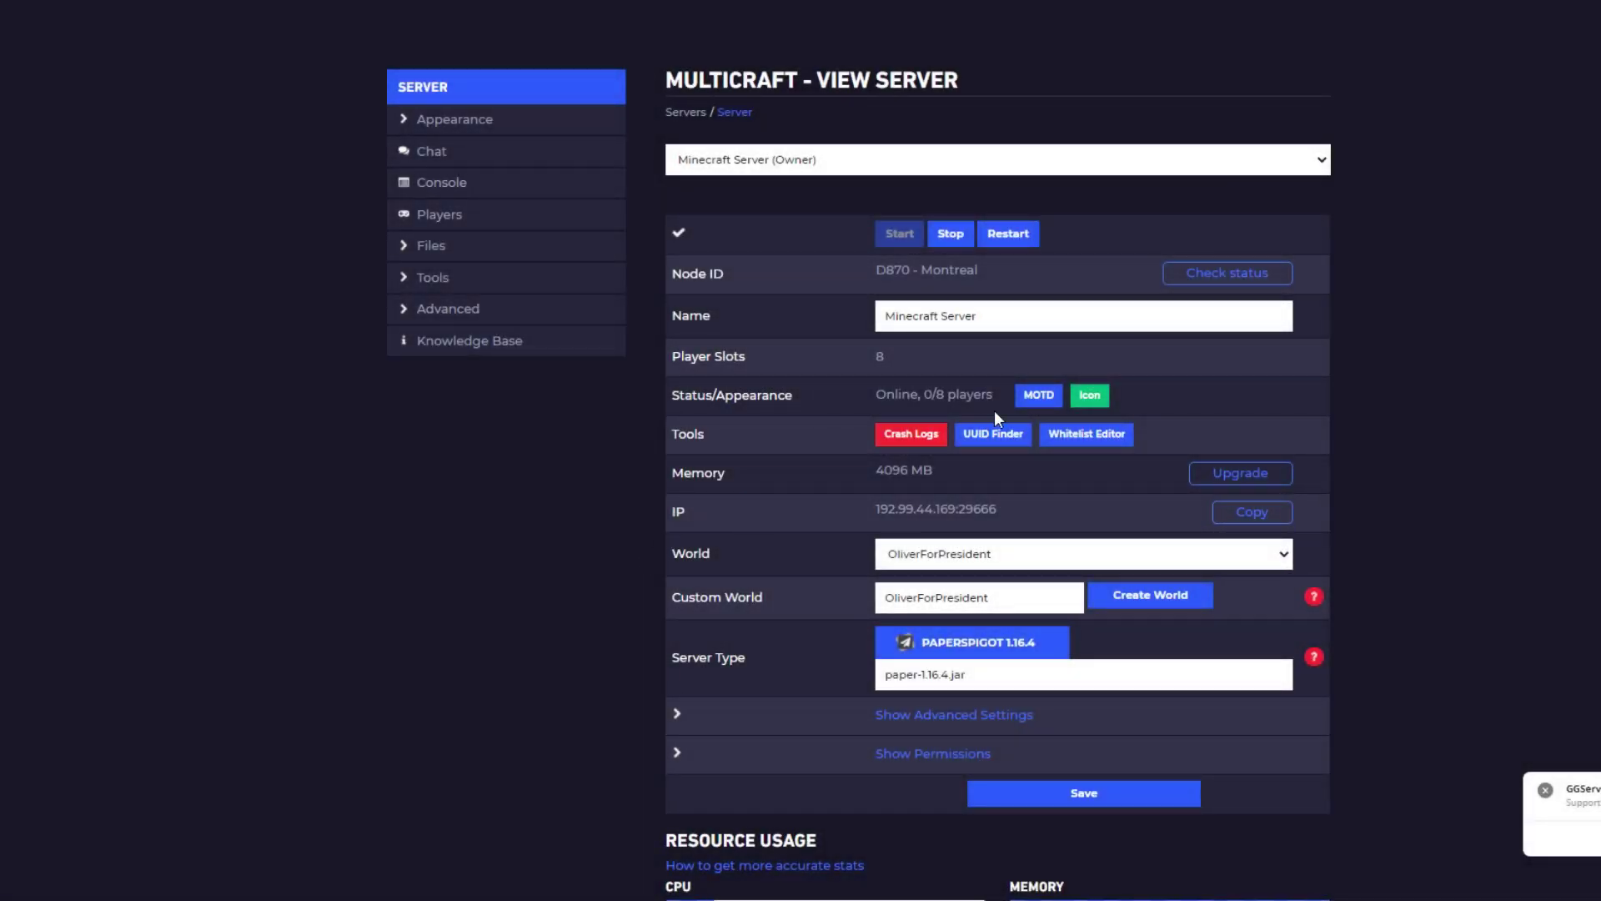
Open Appearance > Server Icon and highlight the '64x64 pixels in size' requirement
click(554, 131)
click(506, 187)
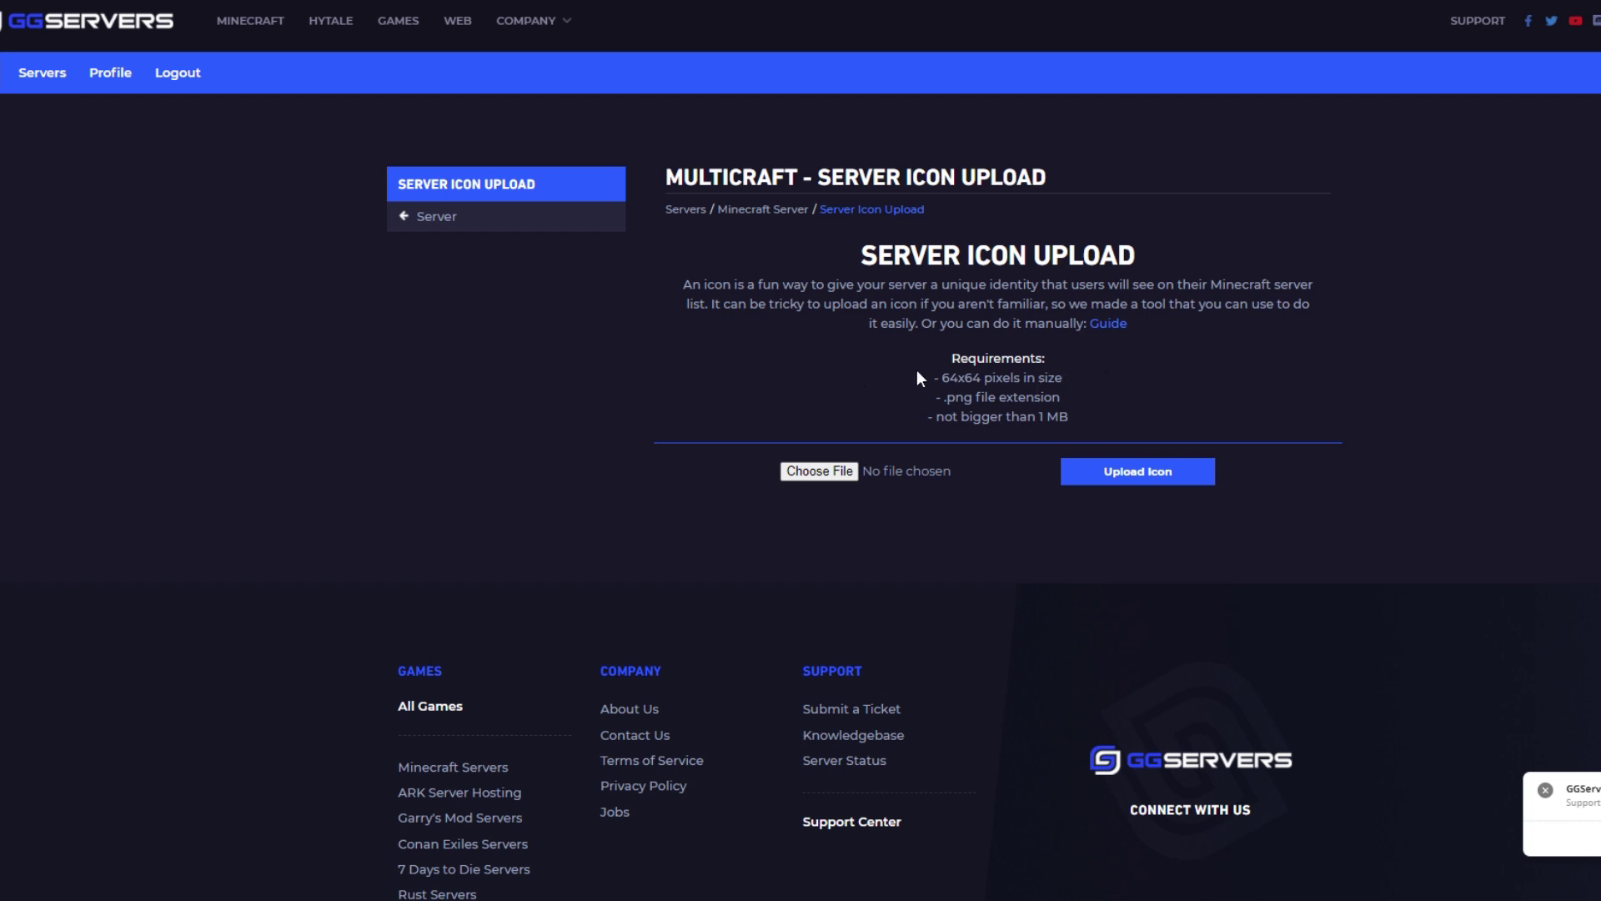
drag(1097, 380, 946, 378)
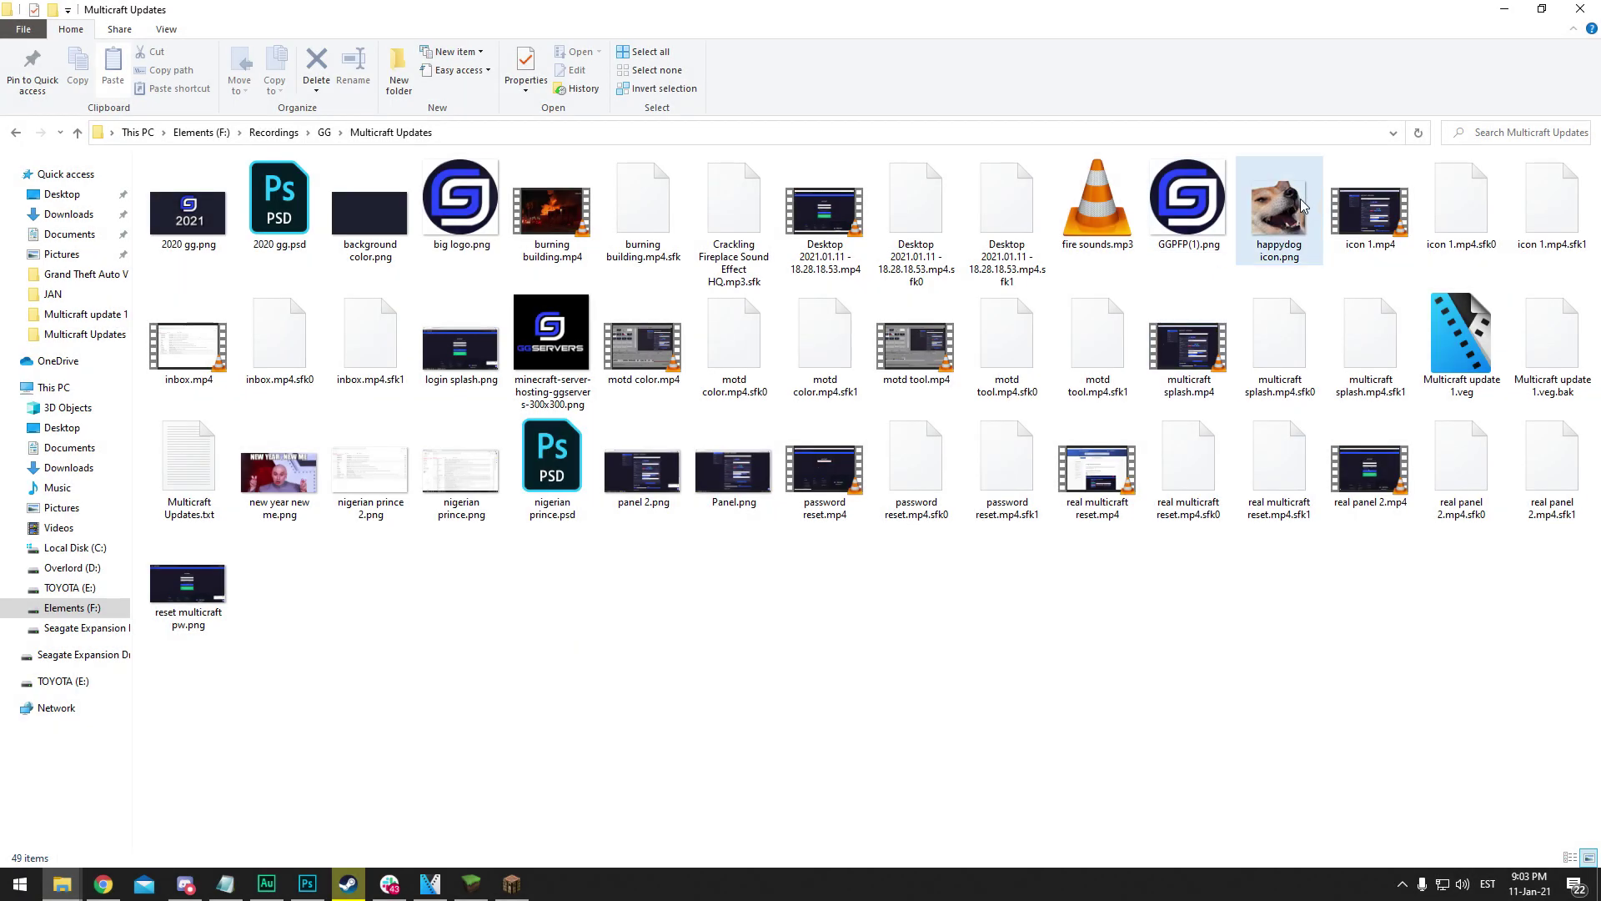
Check the General and Details properties of happydog icon.png to confirm it is a PNG
right_click(1300, 200)
click(1349, 771)
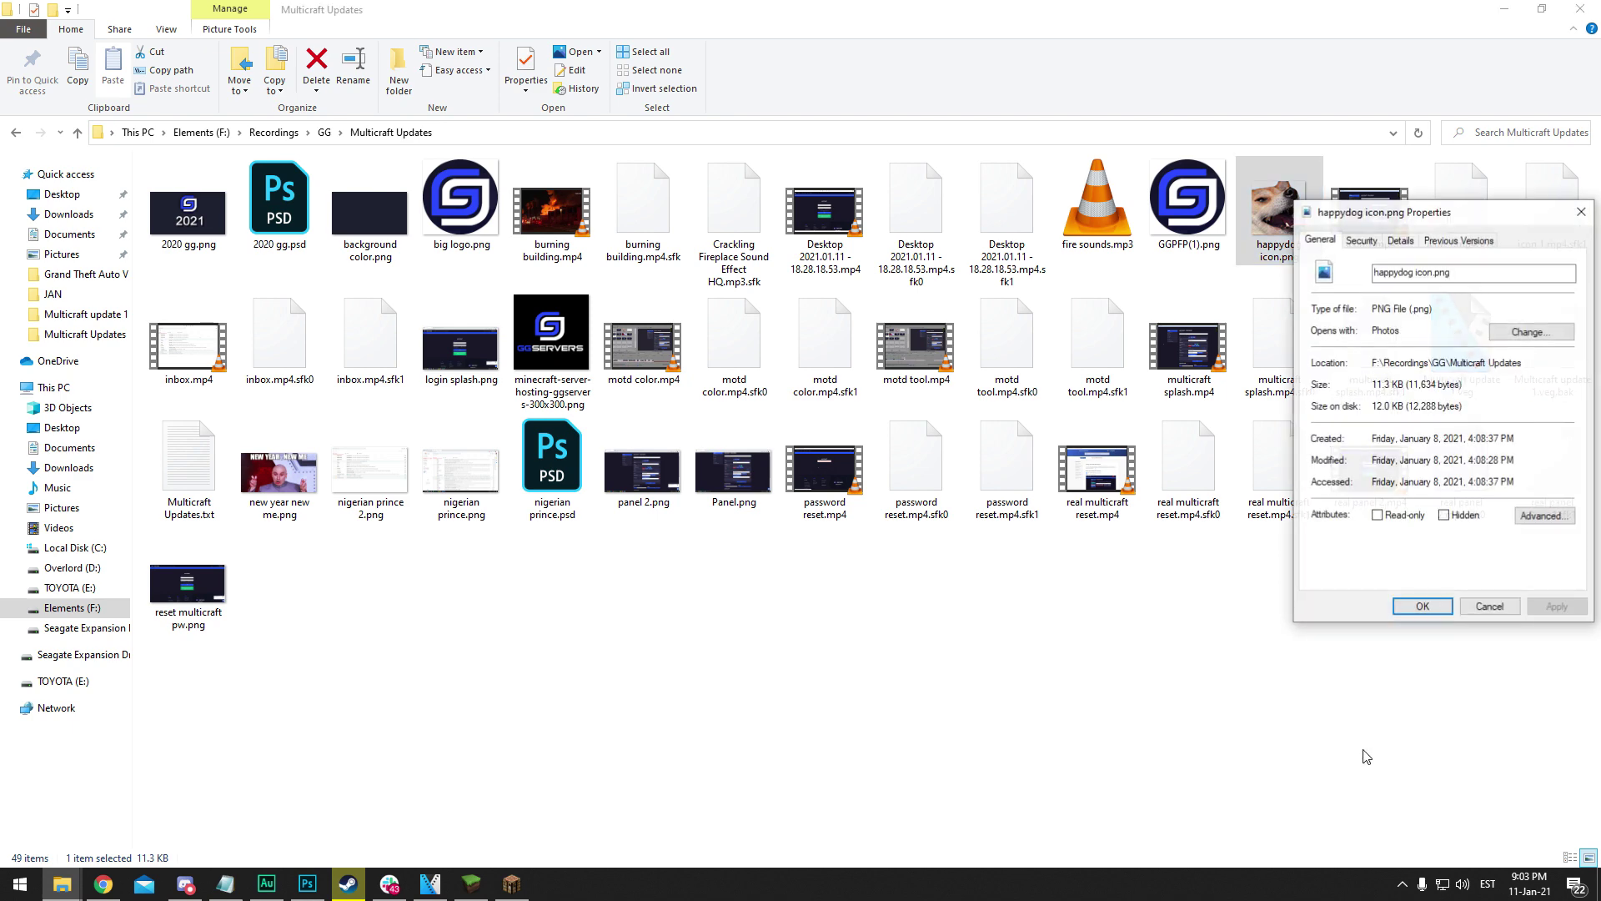
click(1400, 239)
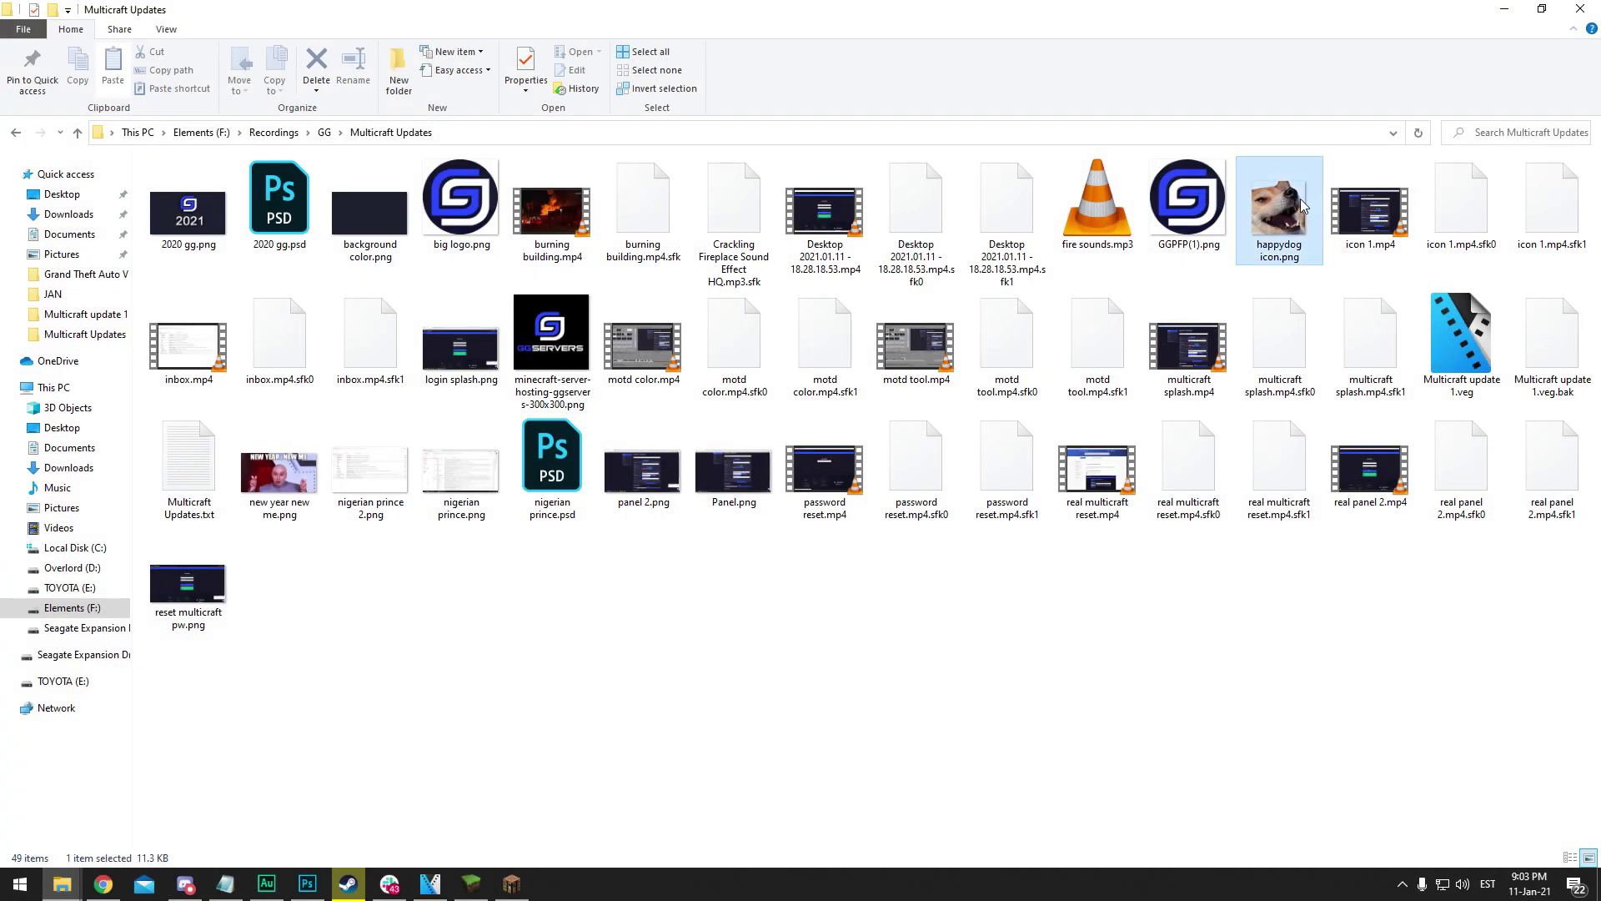
right_click(1299, 201)
click(1367, 772)
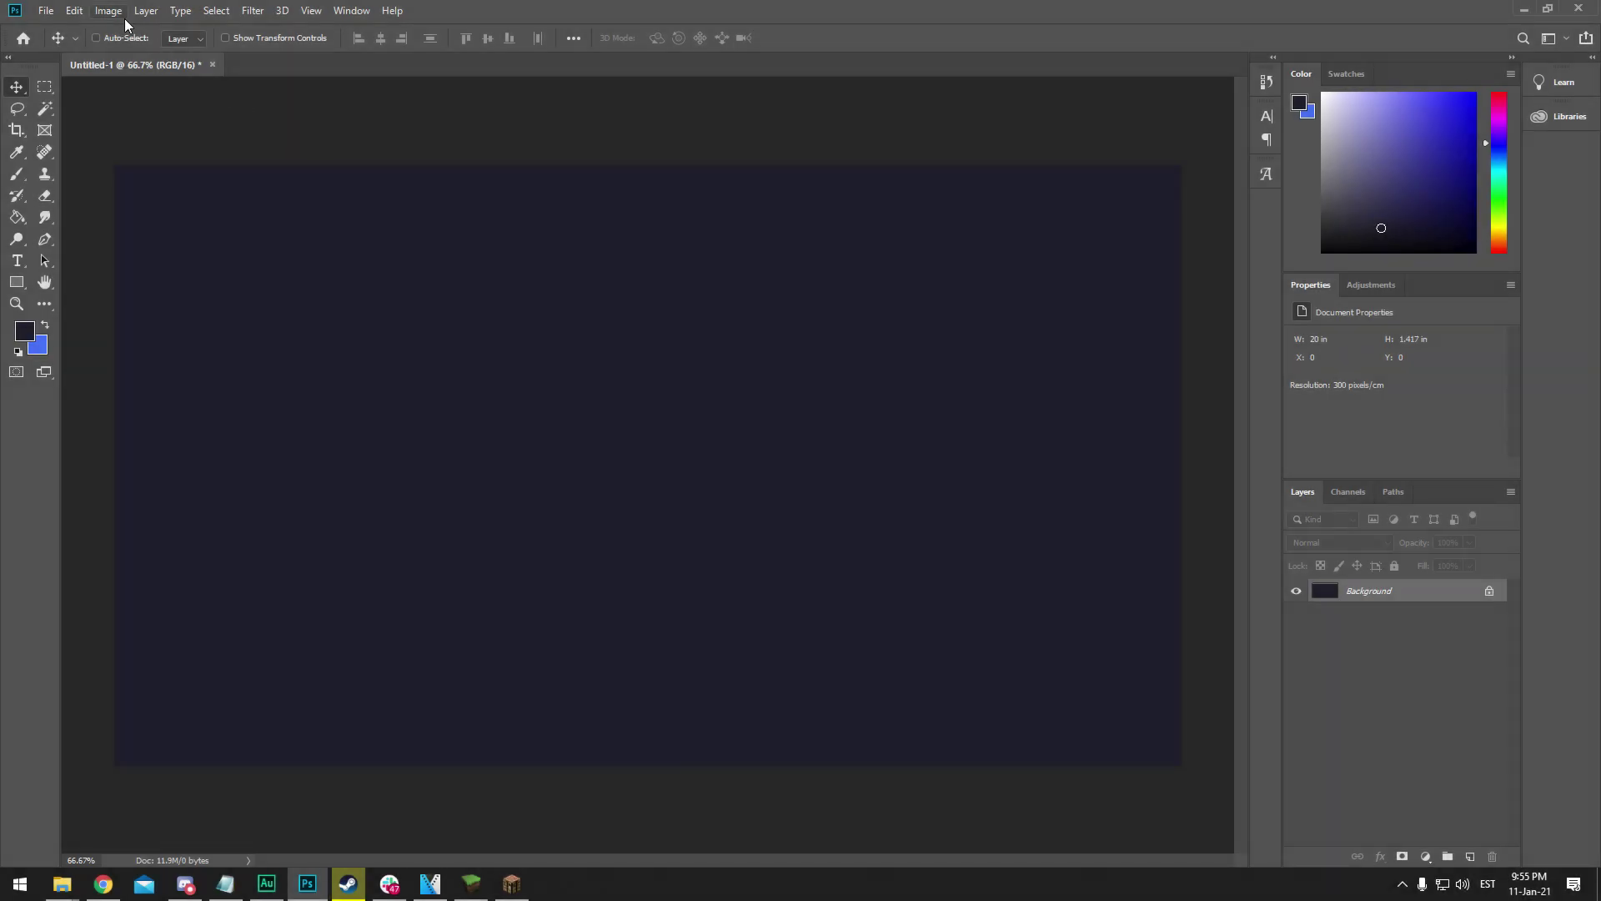
Open Photoshop's Image Size dialog and select the Resolution value
click(113, 11)
click(155, 135)
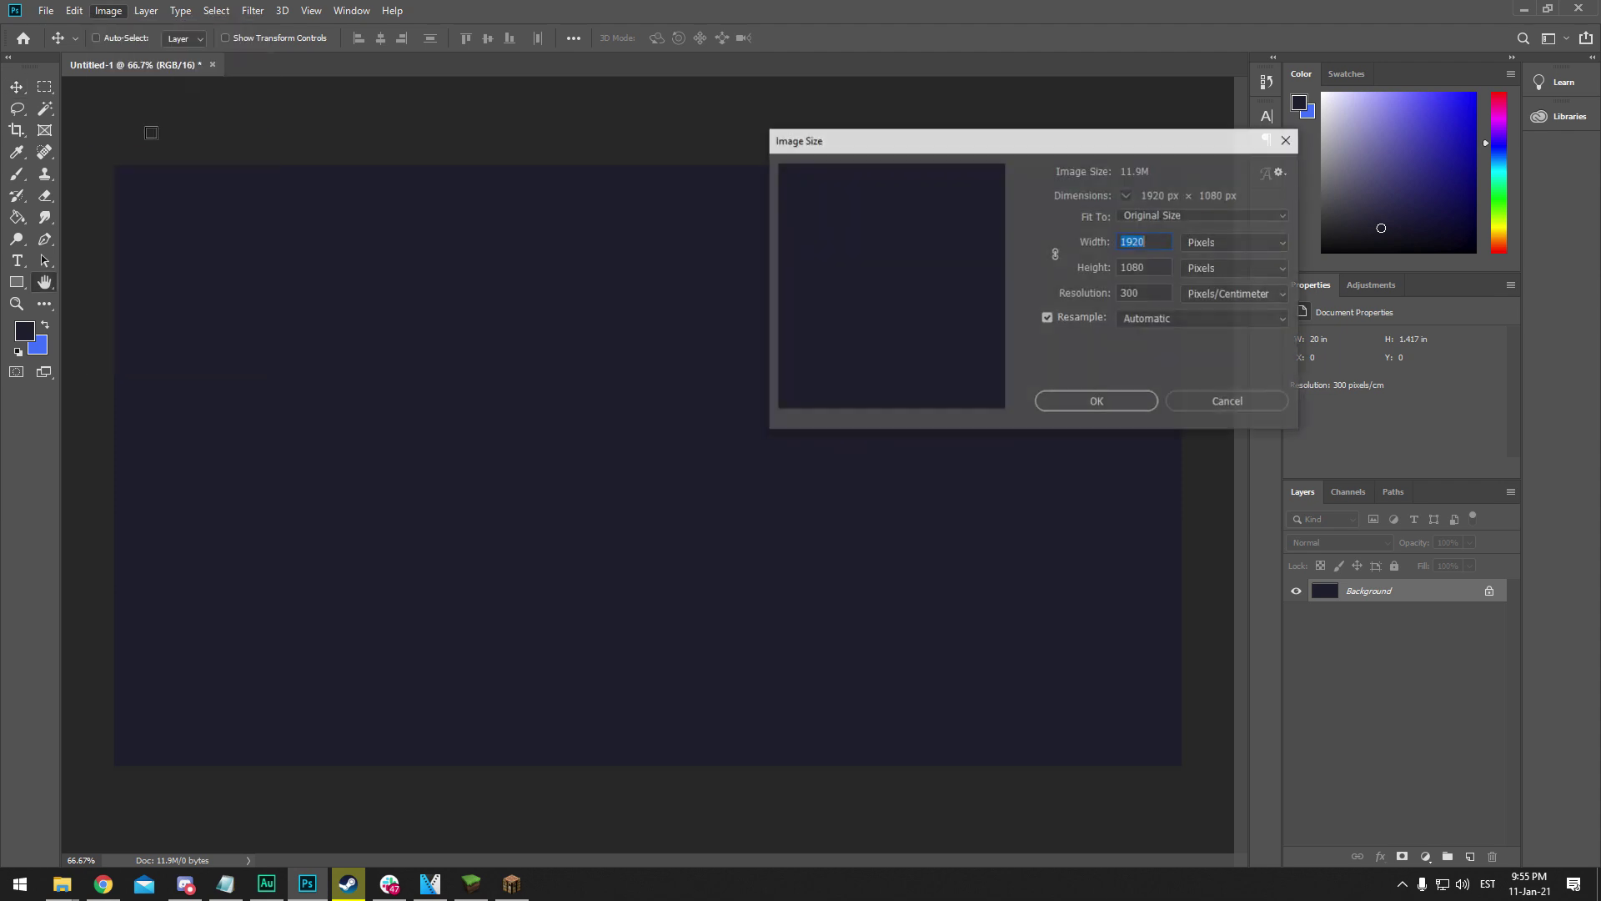
double_click(1136, 293)
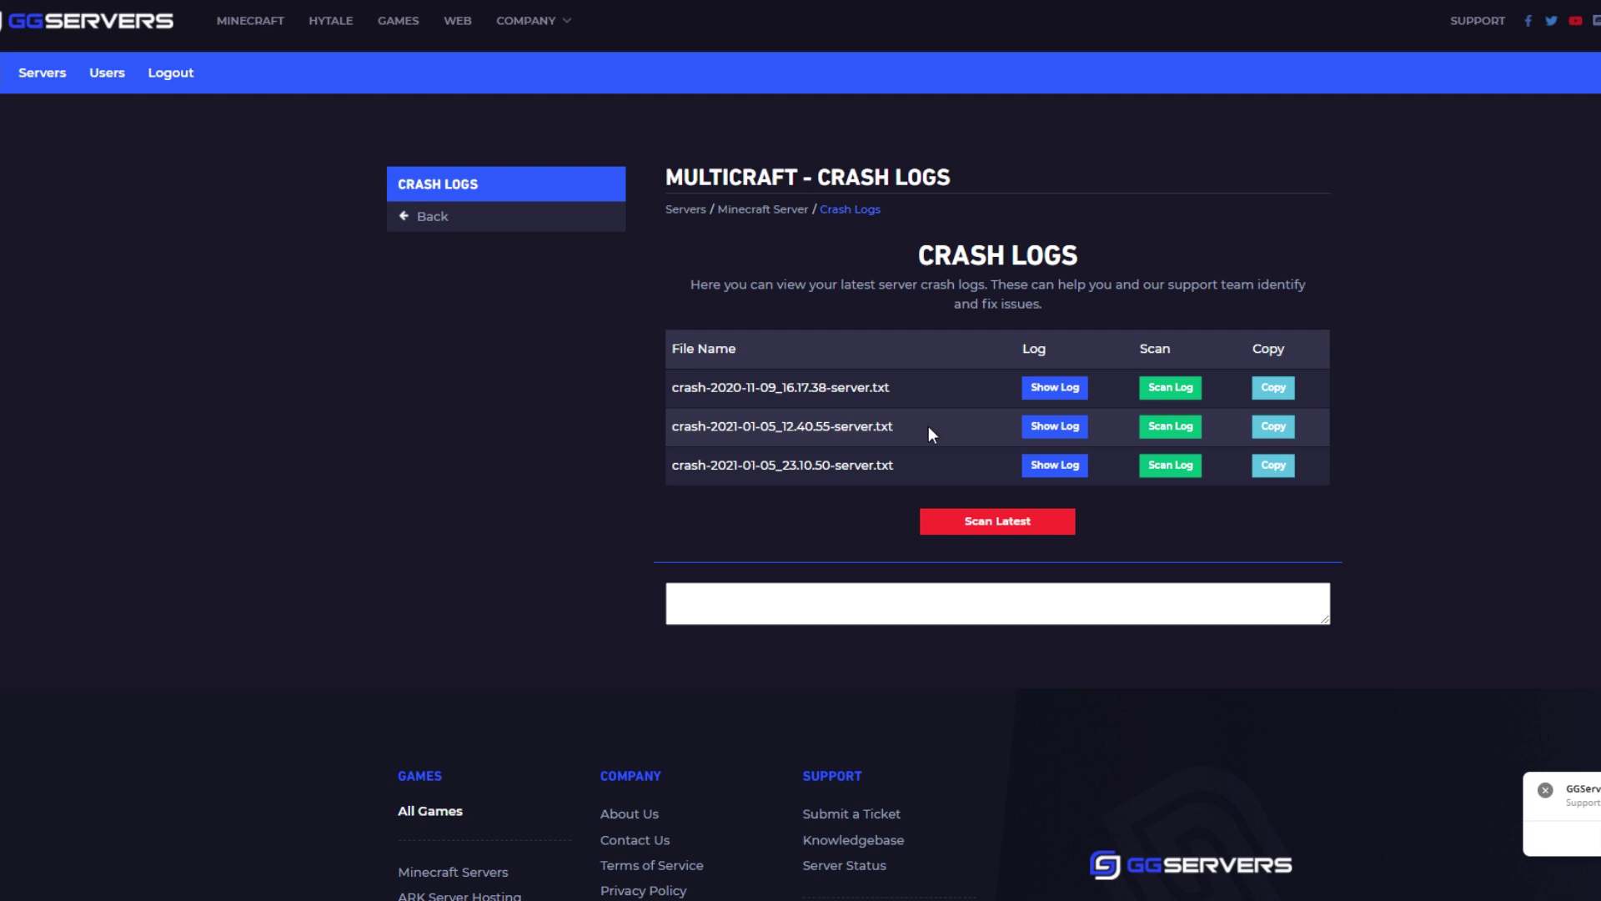
Show and scan crash-2020-11-09_16.17.38-server.txt, then scroll to its Scan Results
click(1068, 393)
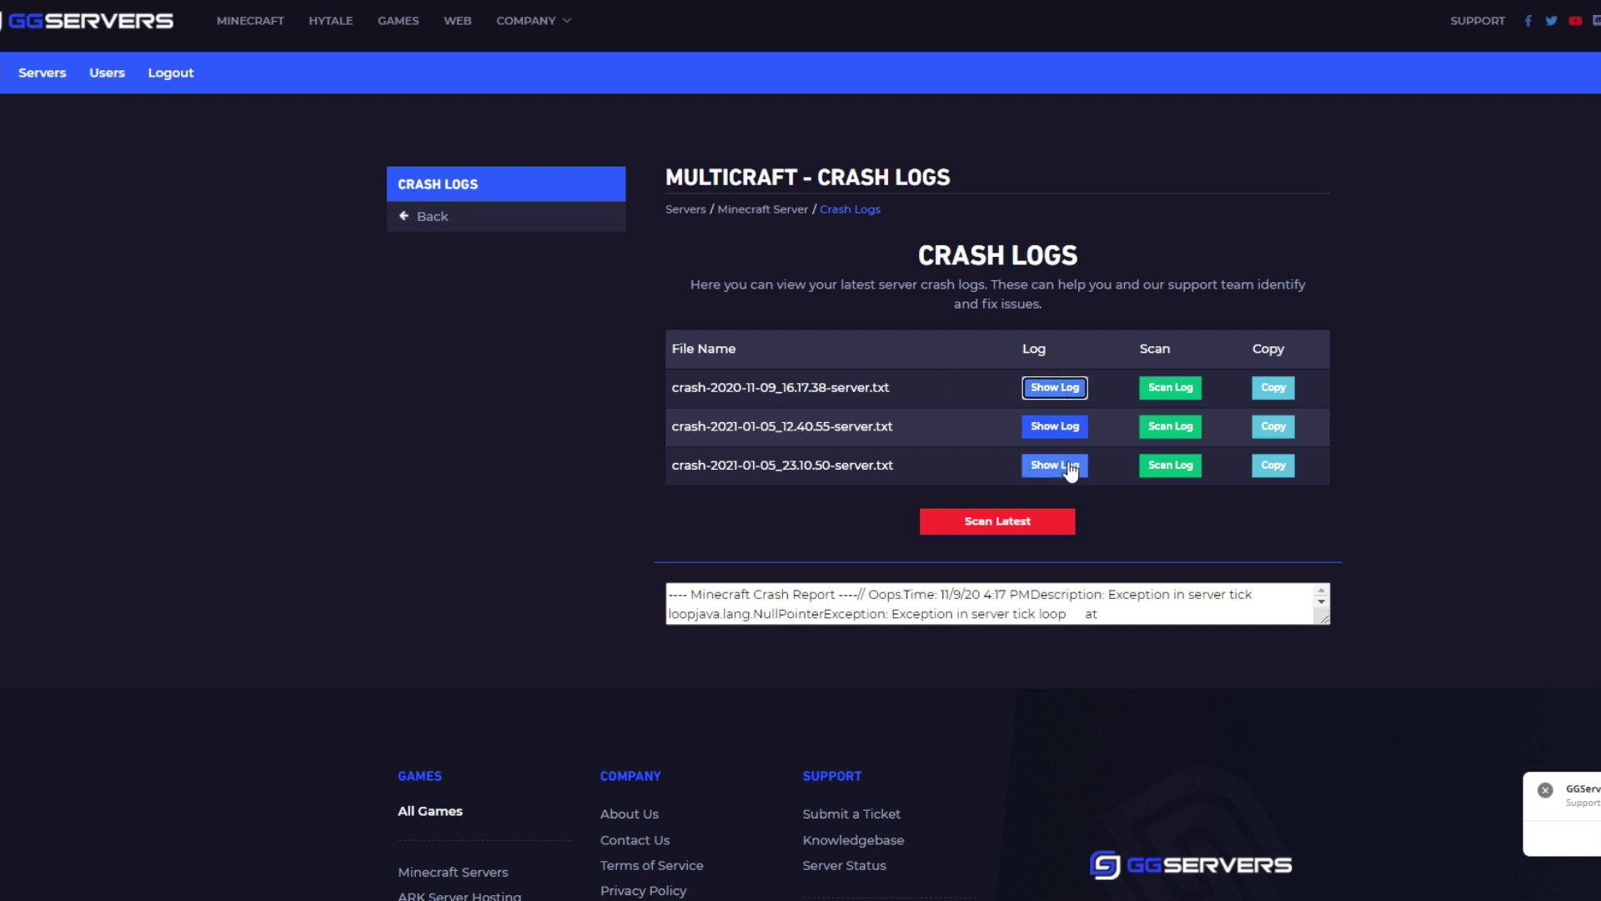
click(1171, 395)
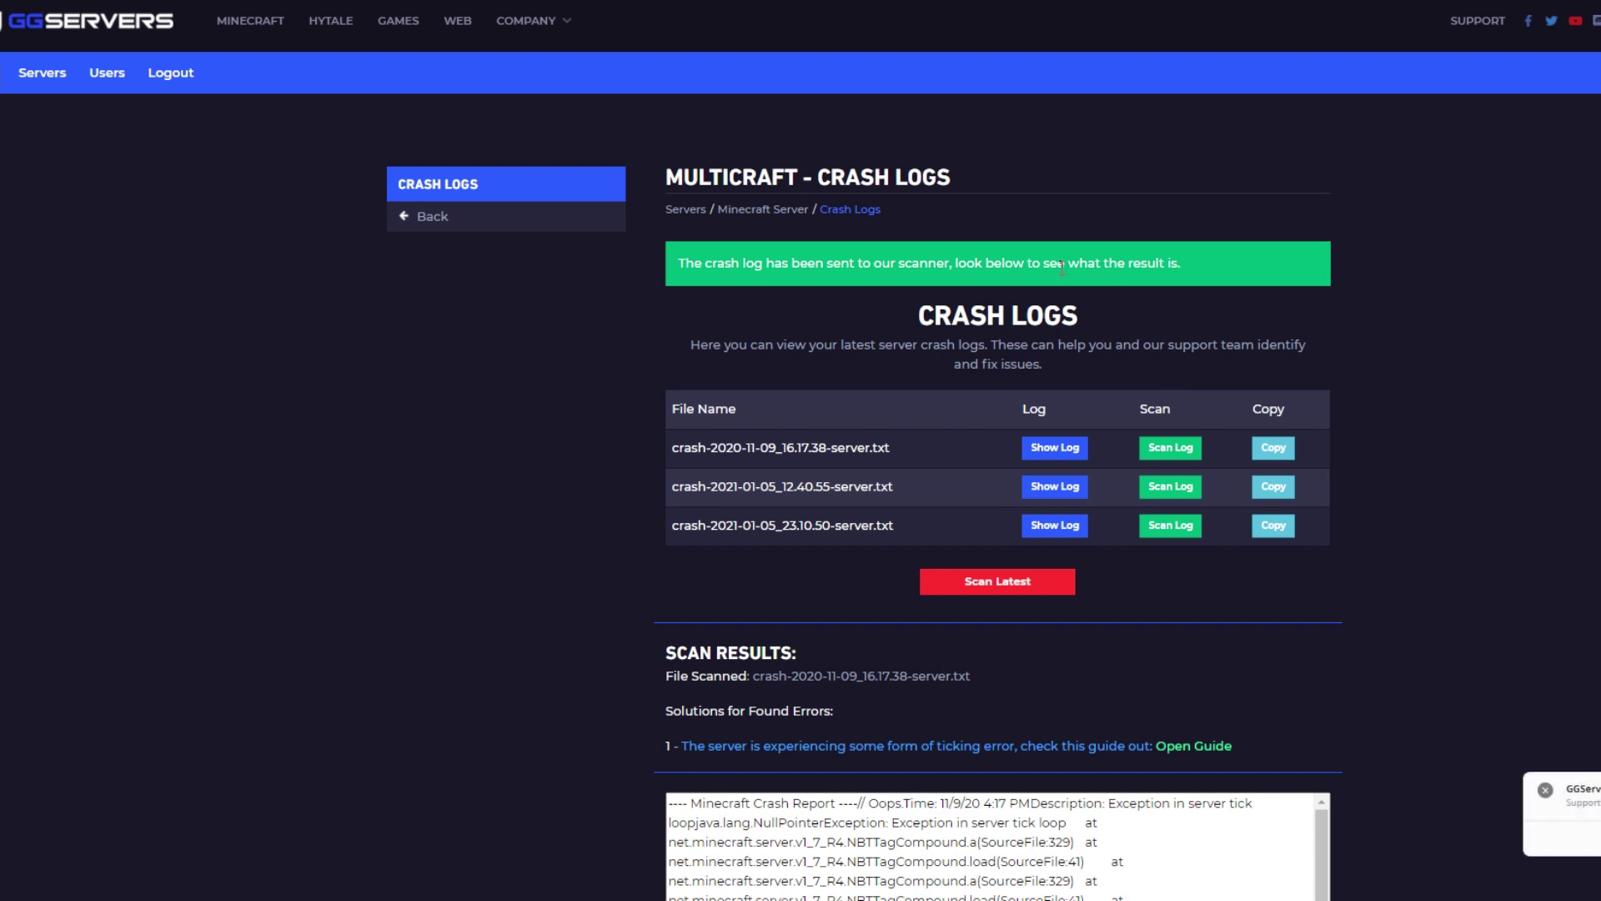
scroll(942, 447, down, 2)
scroll(942, 447, down, 2)
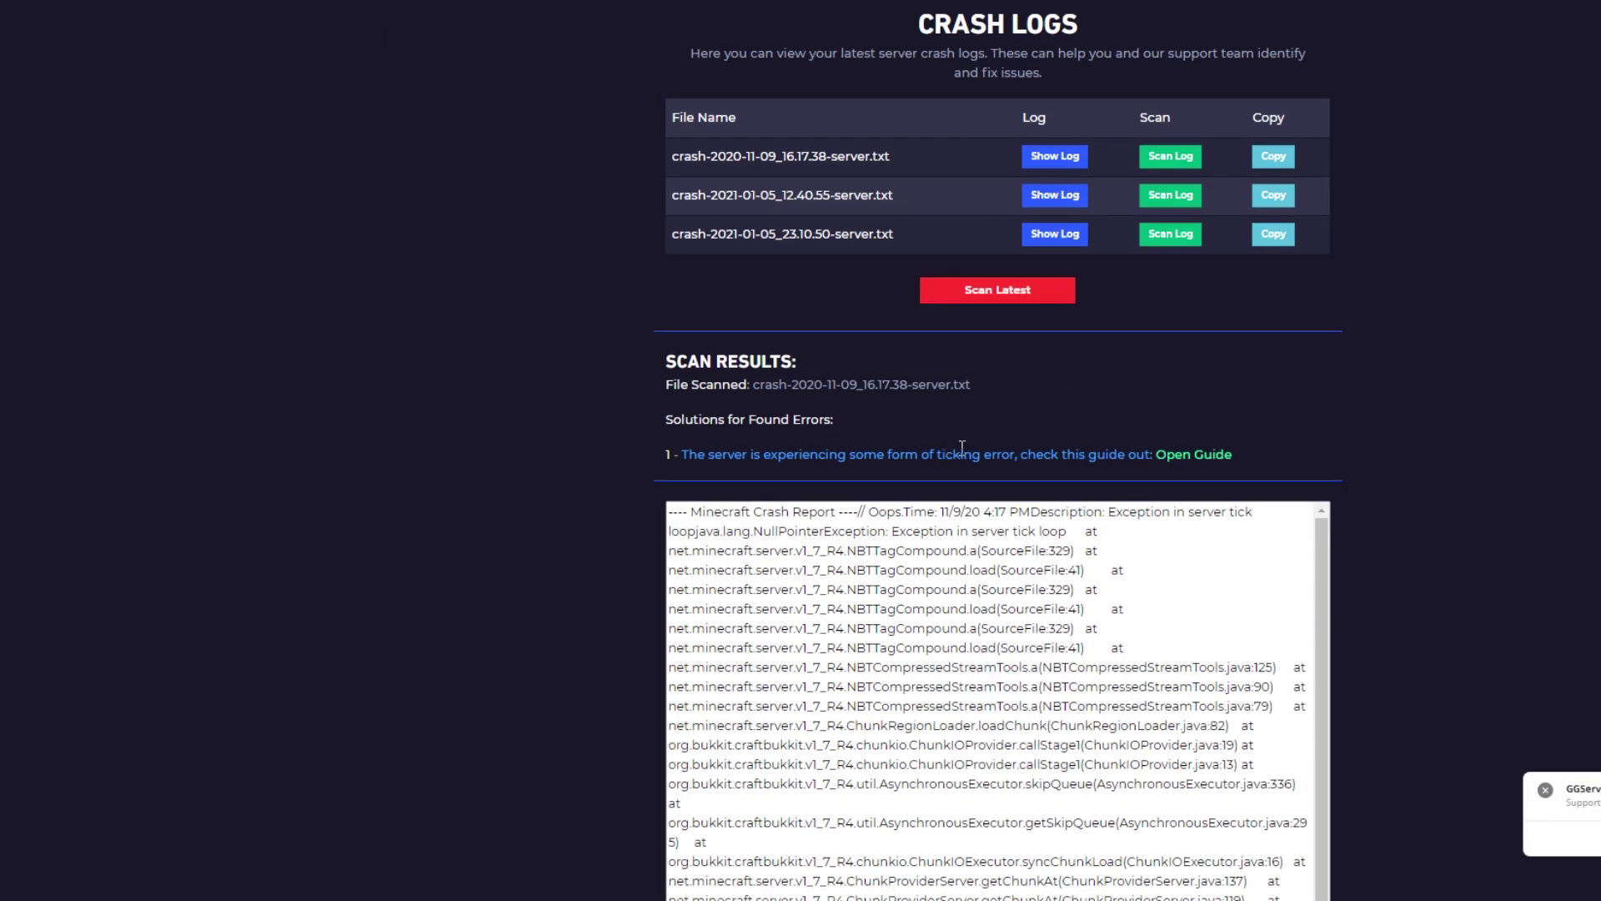
Open the Ticking Entity guide, close it, and scan the third crash log
click(1186, 455)
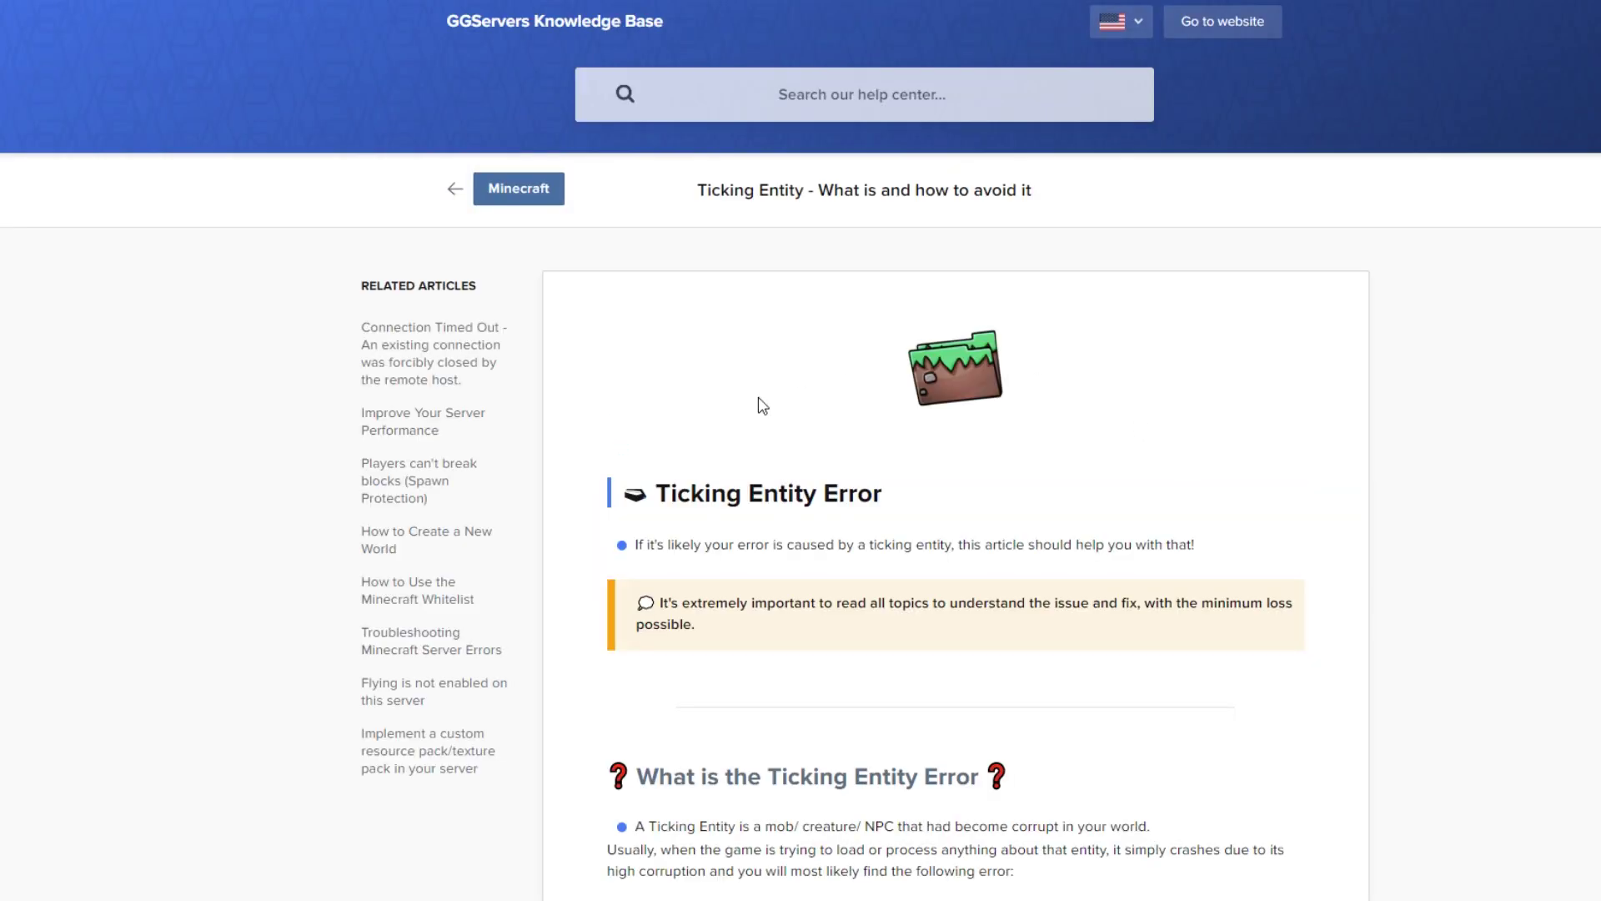
key(ctrl+w)
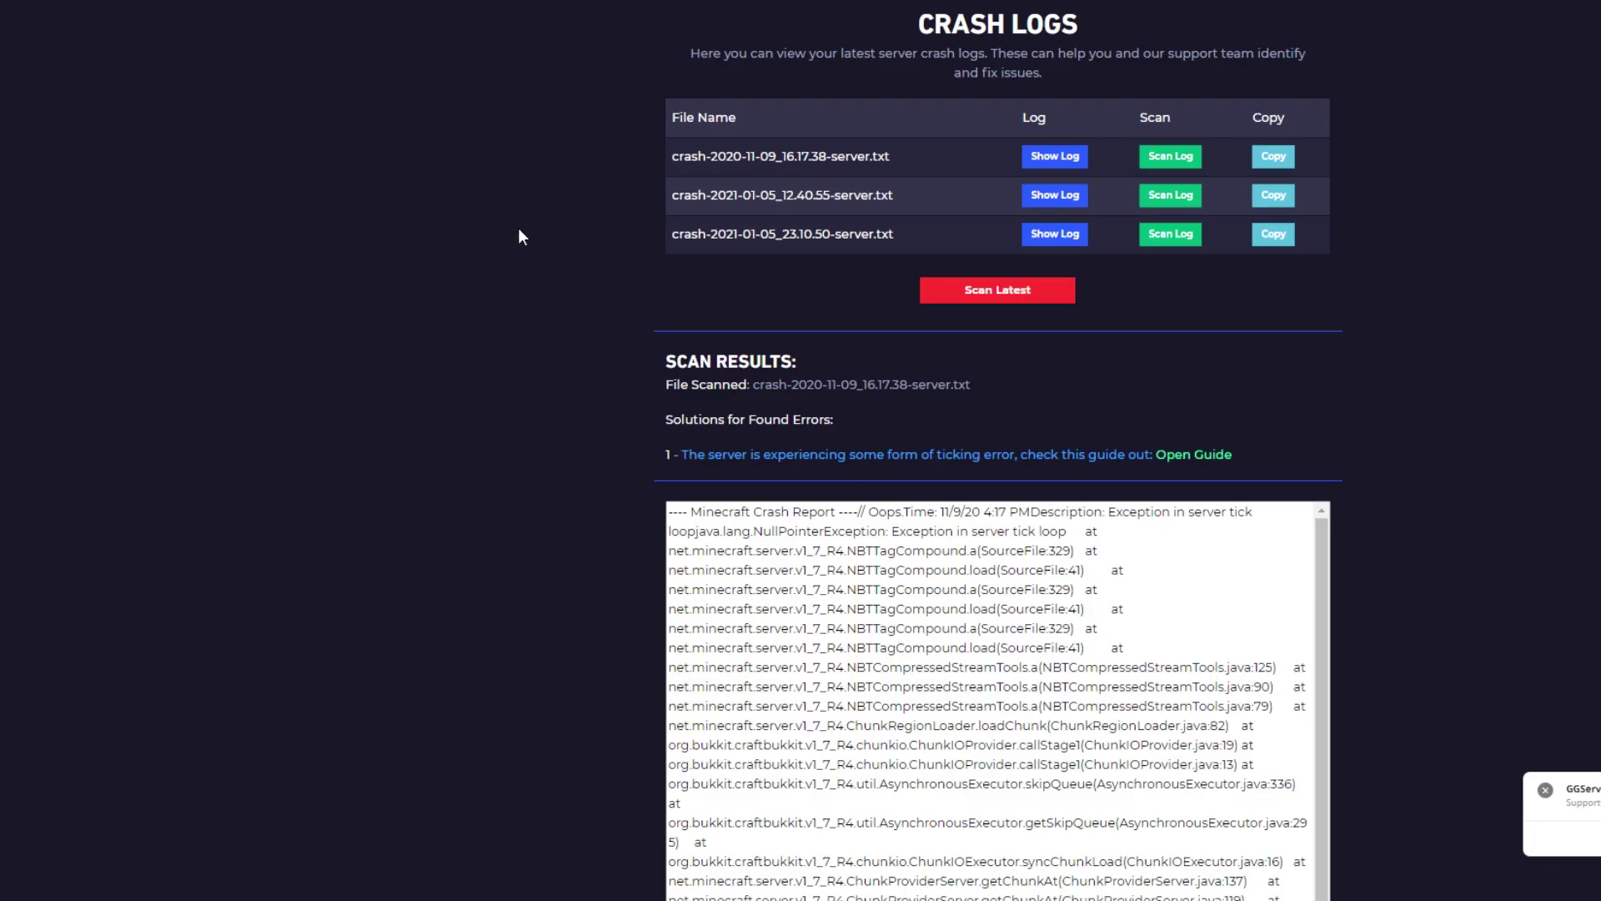
click(1174, 236)
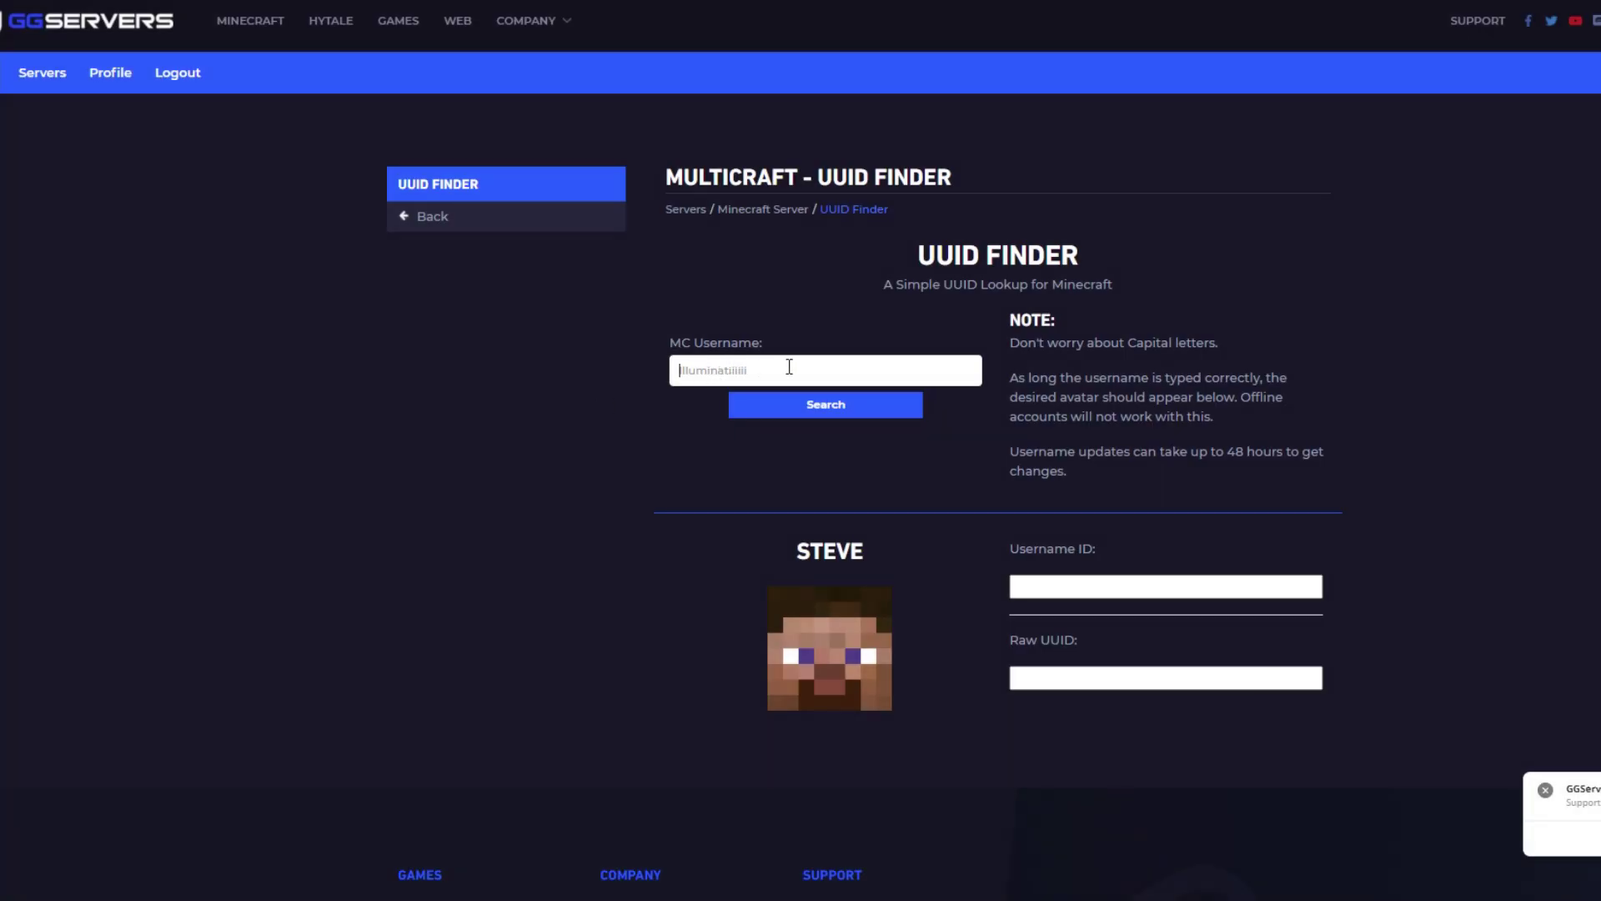
Search a player's username in MC Username for their UUID and avatar, then open the Whitelist Editor
text(Notch)
click(807, 403)
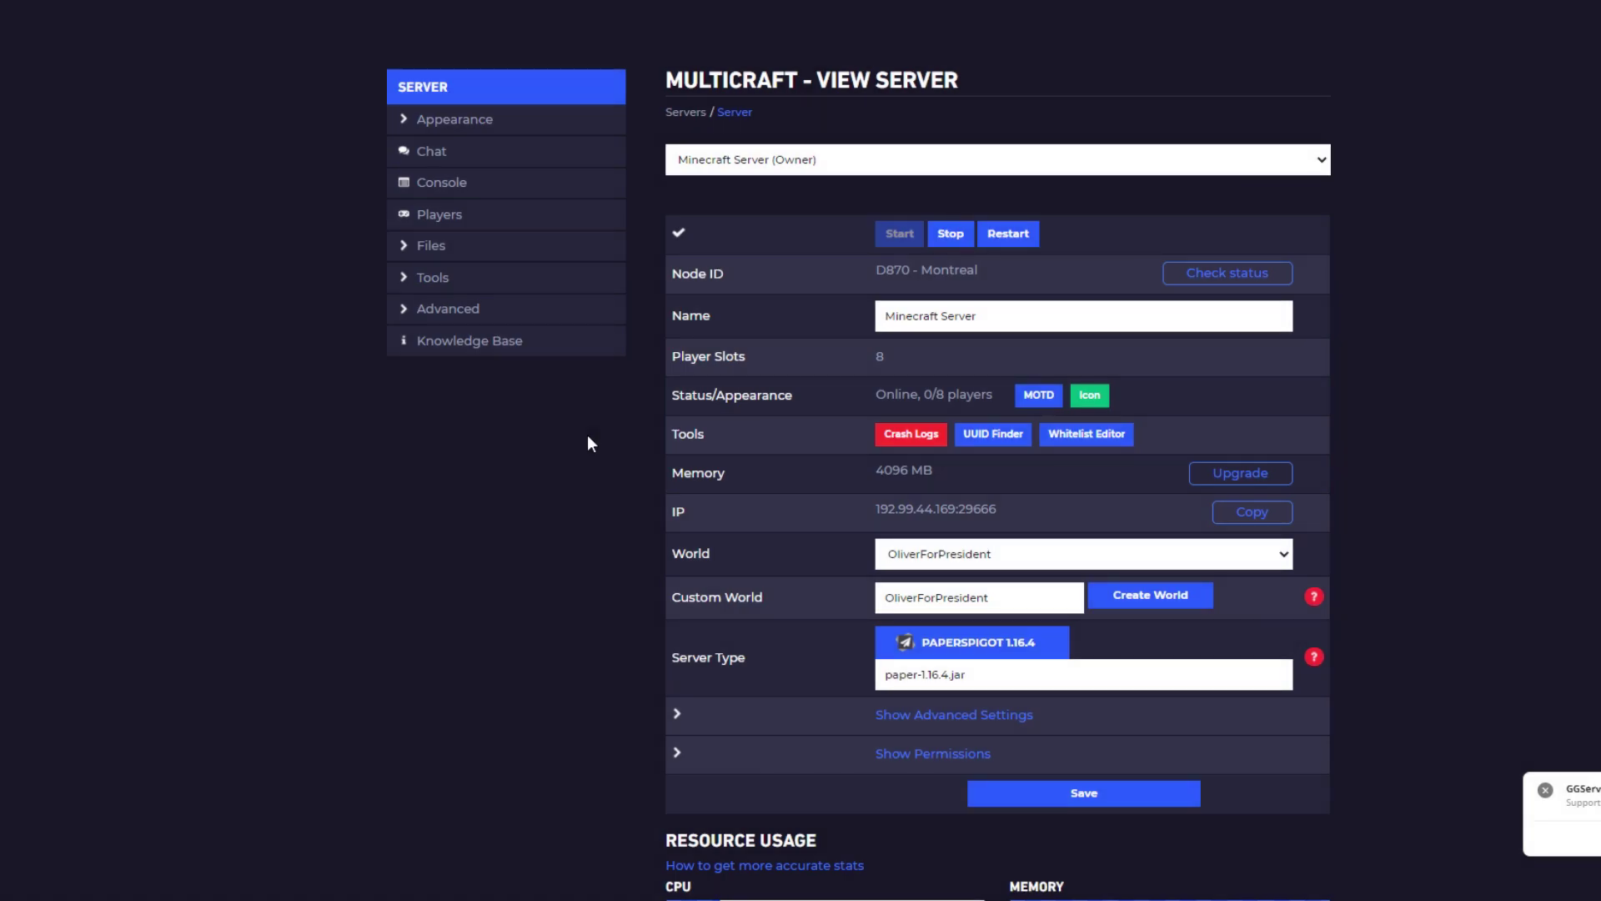
click(1111, 441)
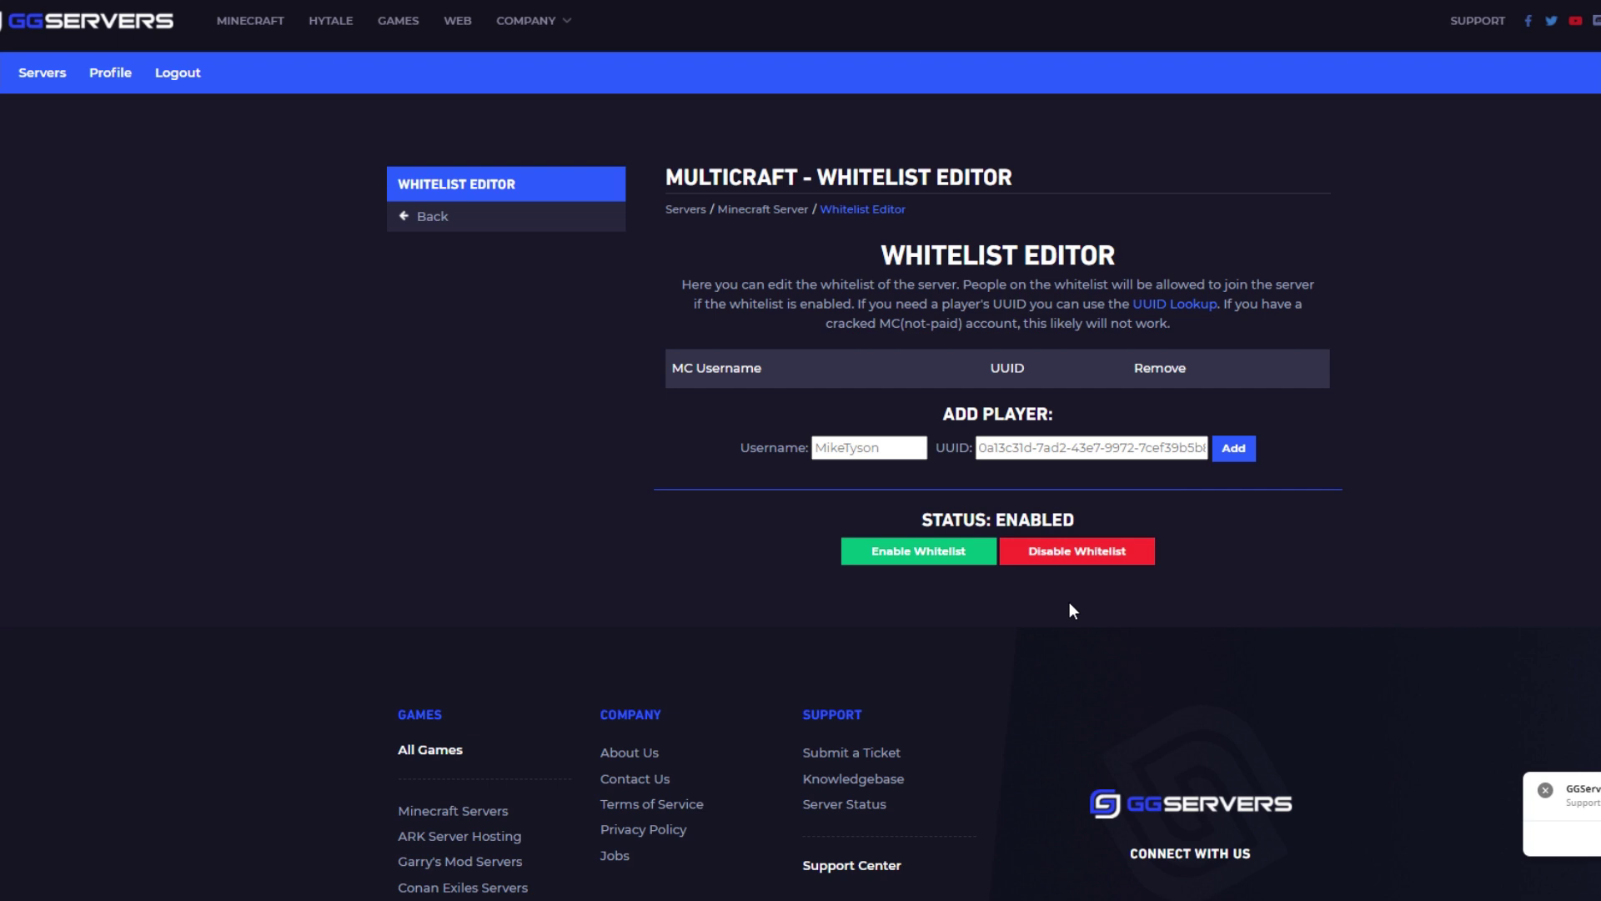
Enable the server whitelist and go back to the Minecraft Server View Server page
click(949, 564)
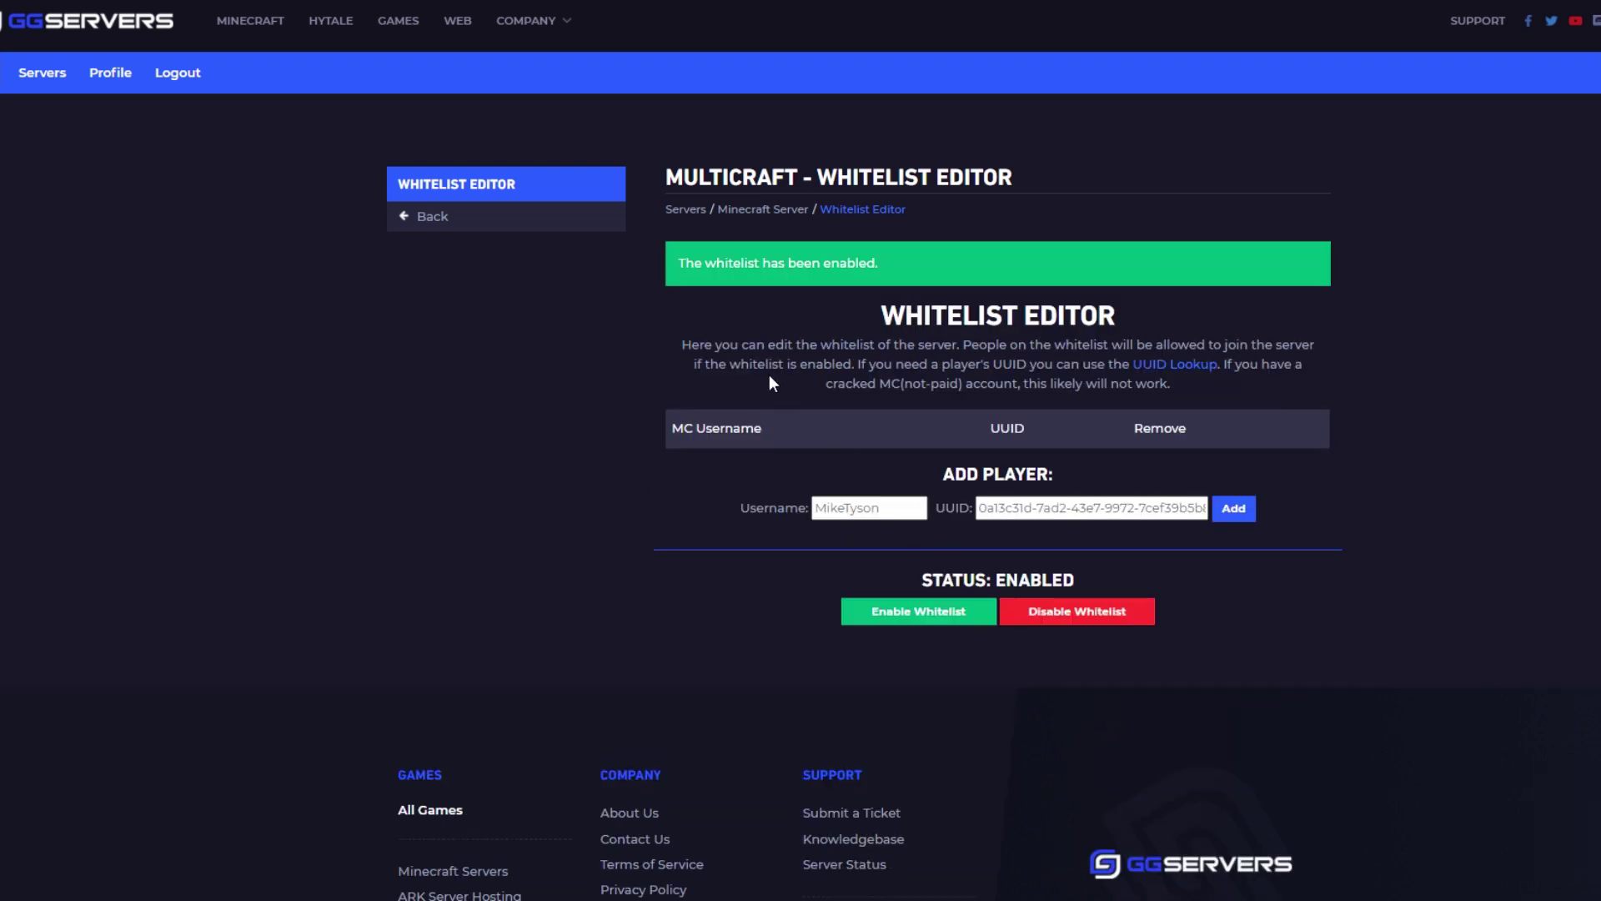
click(759, 214)
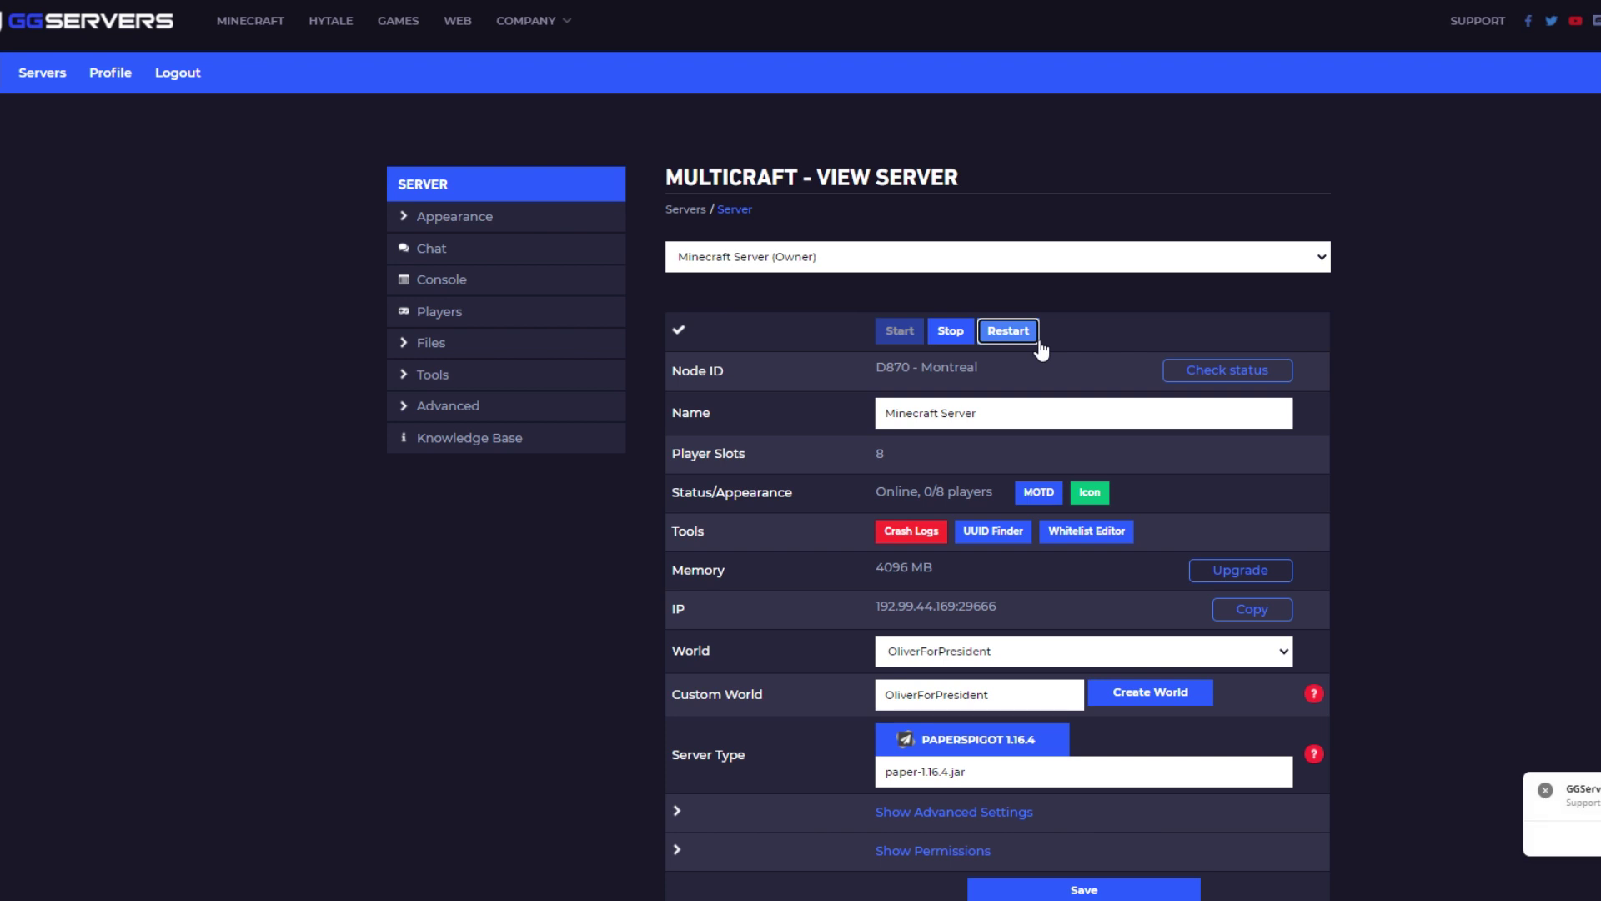
Look up Notch's UUID in the UUID Finder and copy the full username ID
click(993, 531)
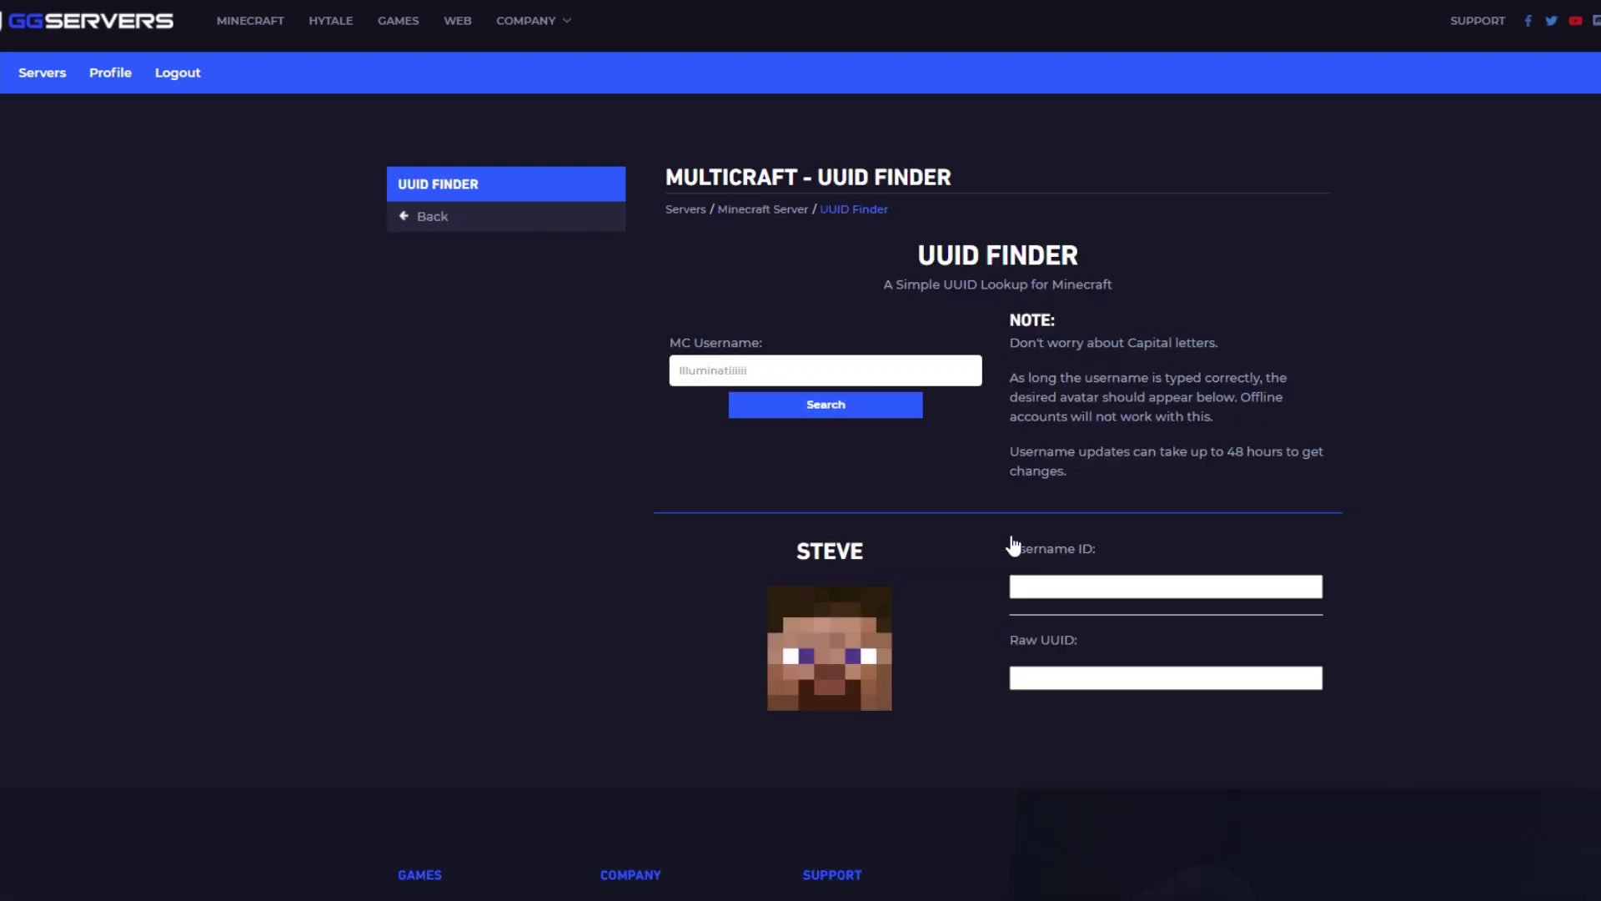
click(888, 371)
click(793, 408)
click(810, 406)
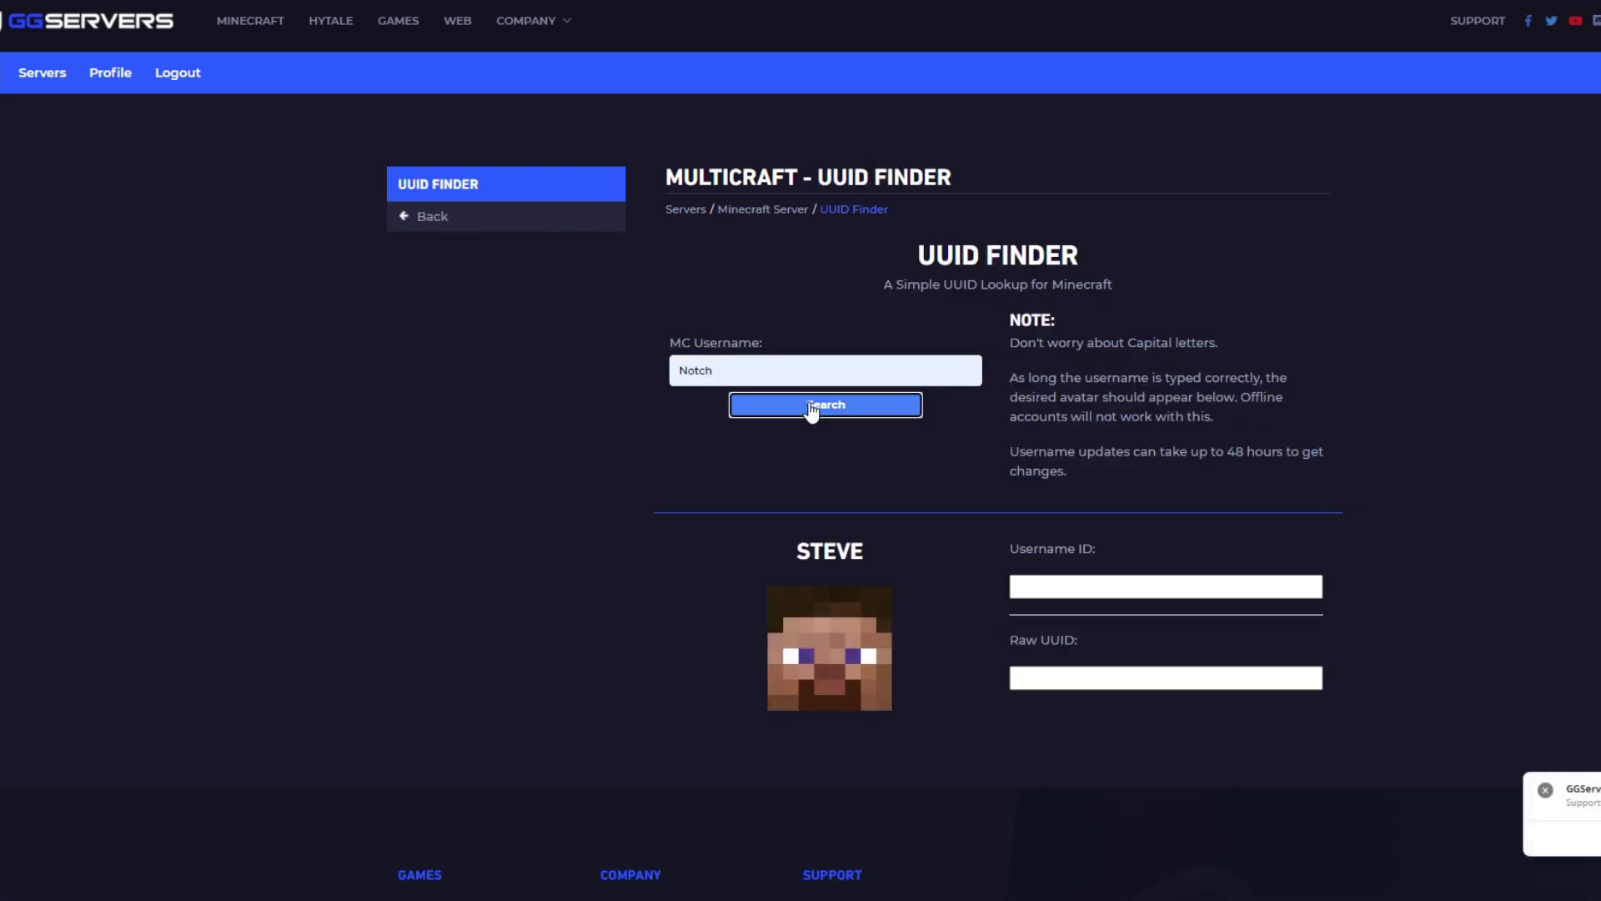
click(1130, 586)
key(ctrl+a)
key(ctrl+c)
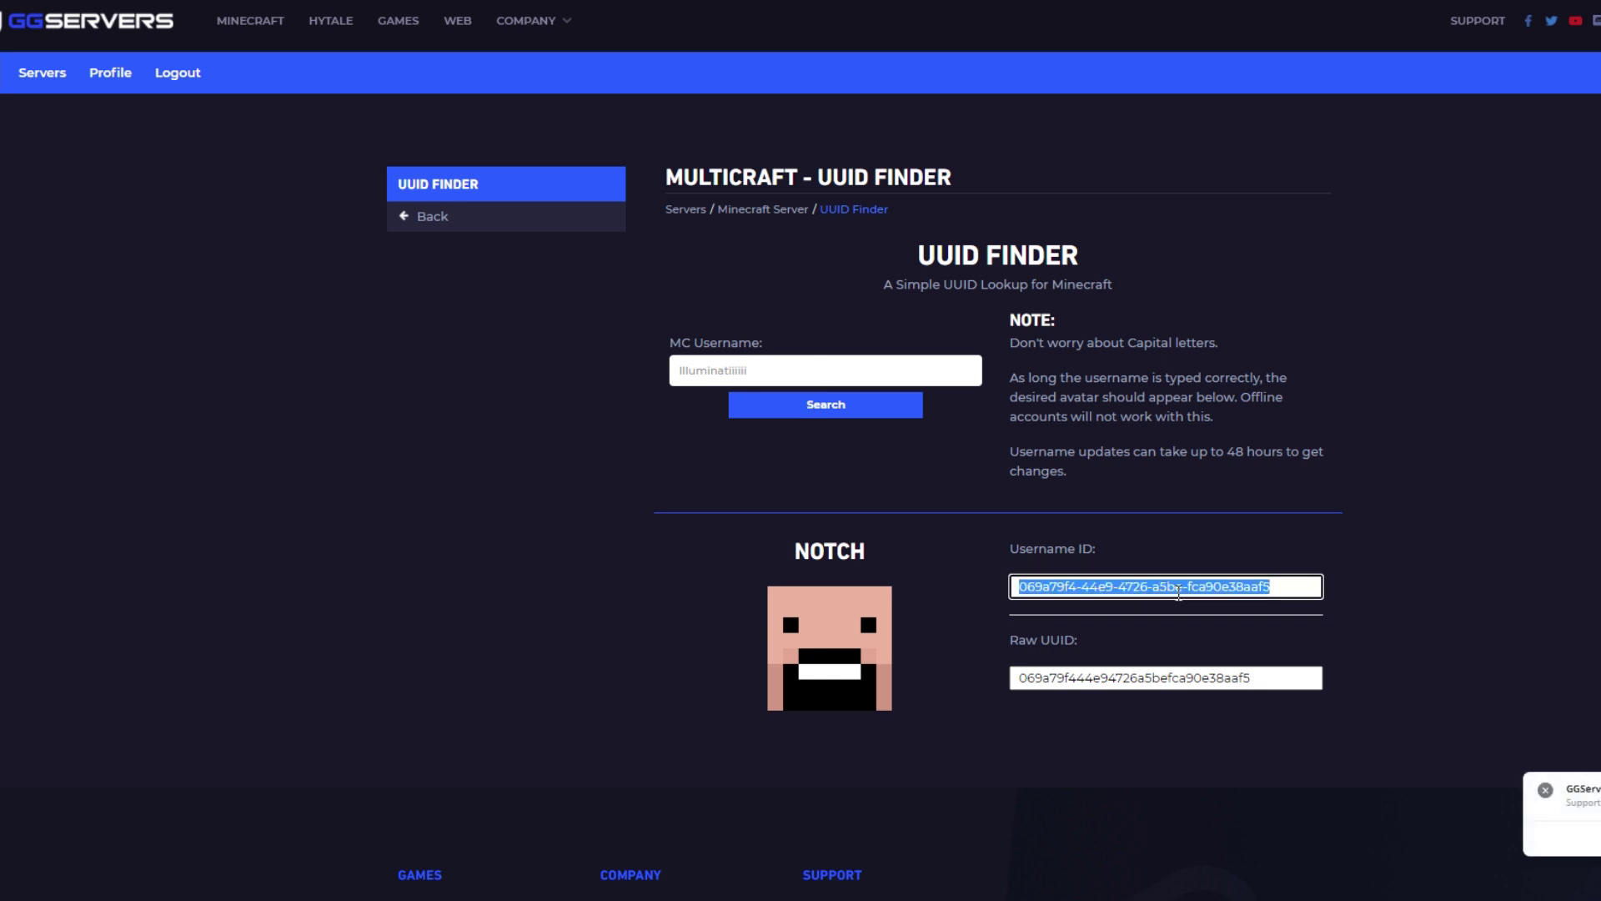
Add Notch with the pasted UUID in the Whitelist Editor
click(747, 213)
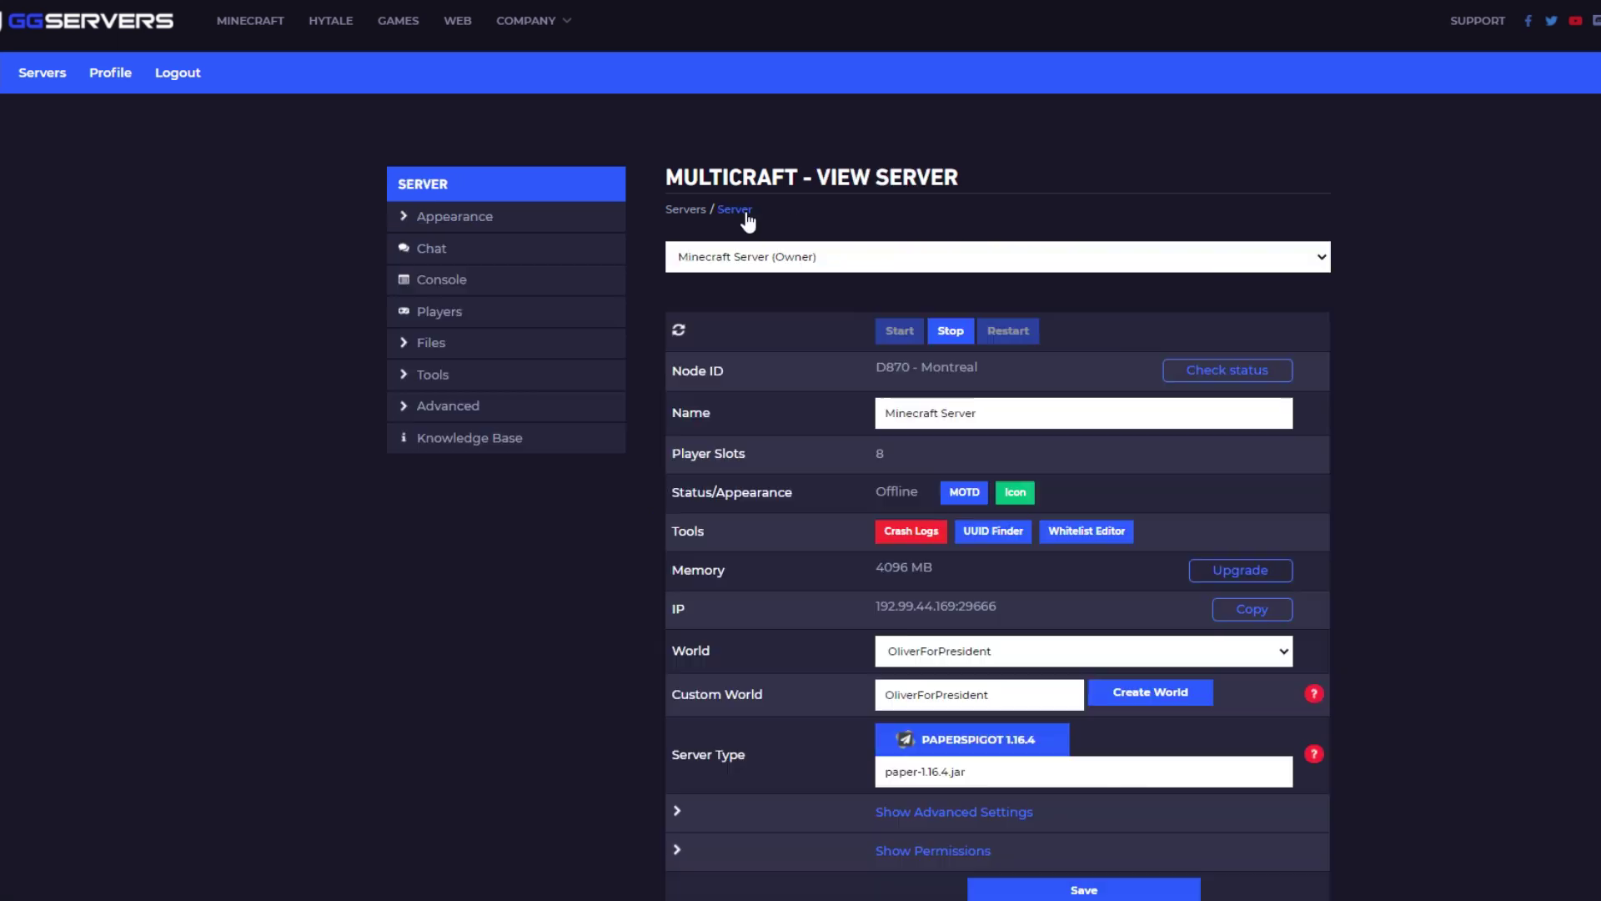
click(1074, 536)
click(888, 451)
text(Notch)
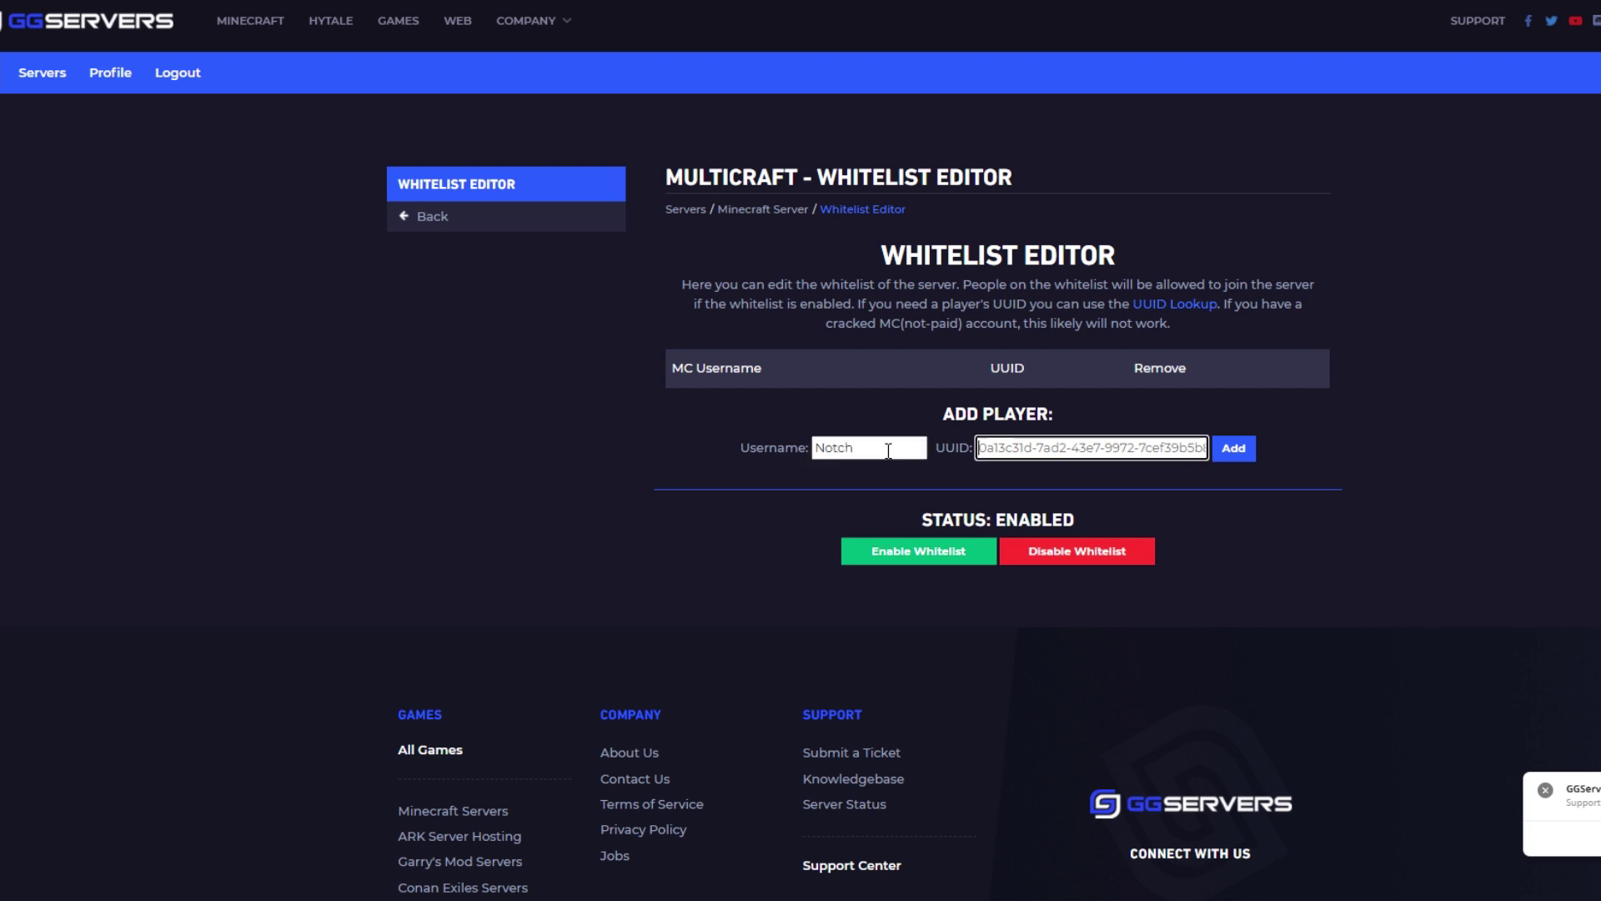
click(1031, 447)
key(ctrl+v)
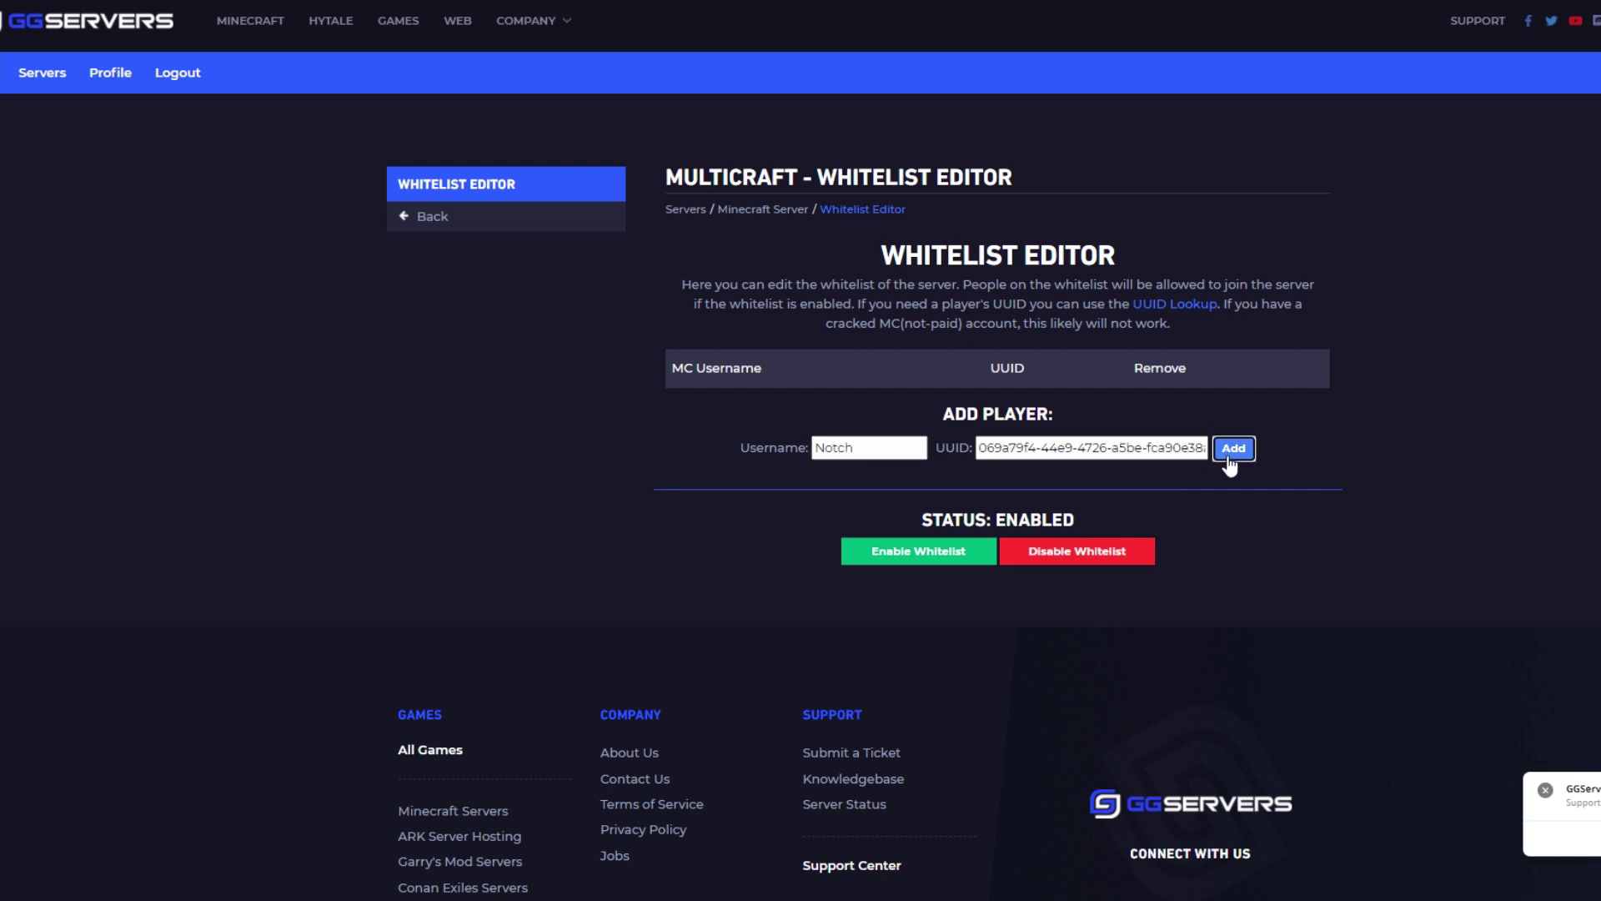
click(1230, 450)
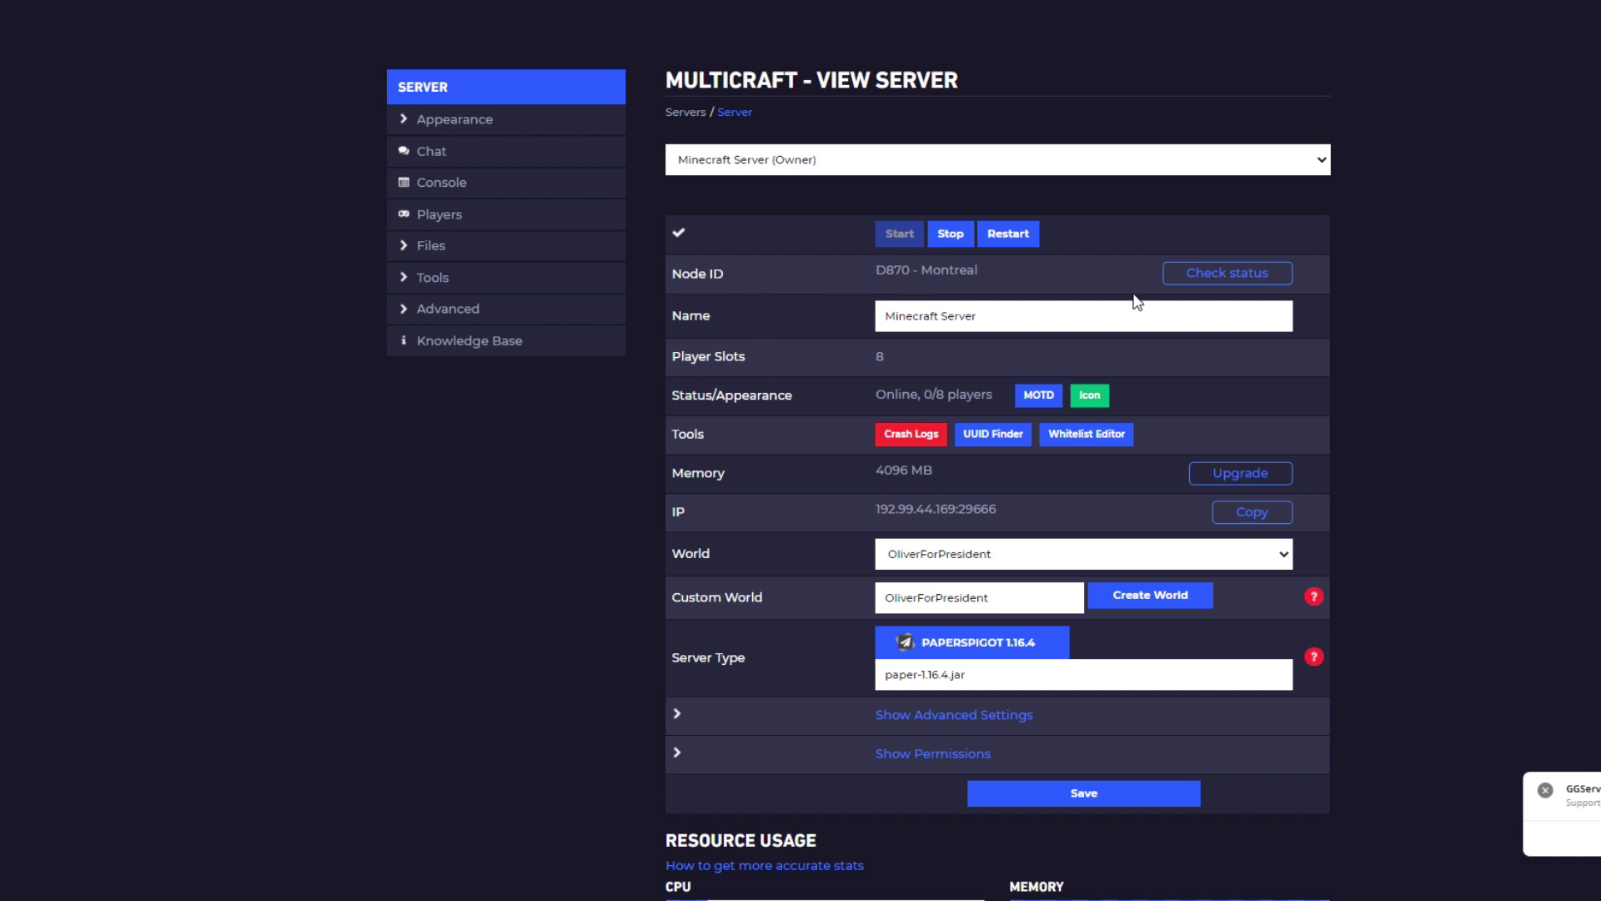
double_click(897, 270)
click(1236, 280)
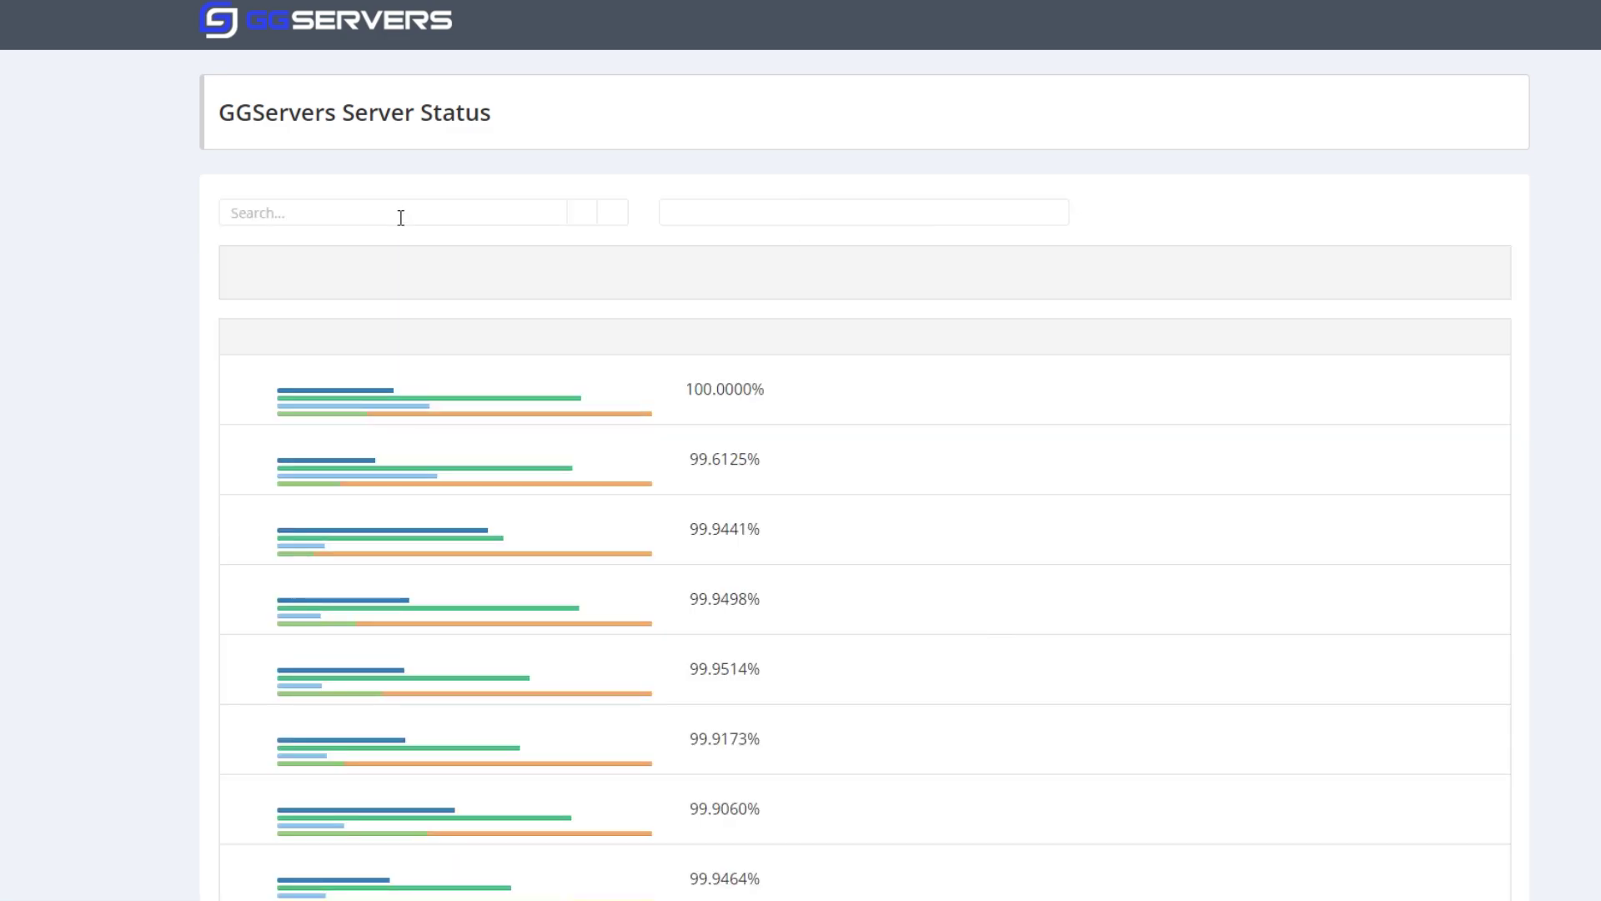
click(400, 214)
text(870)
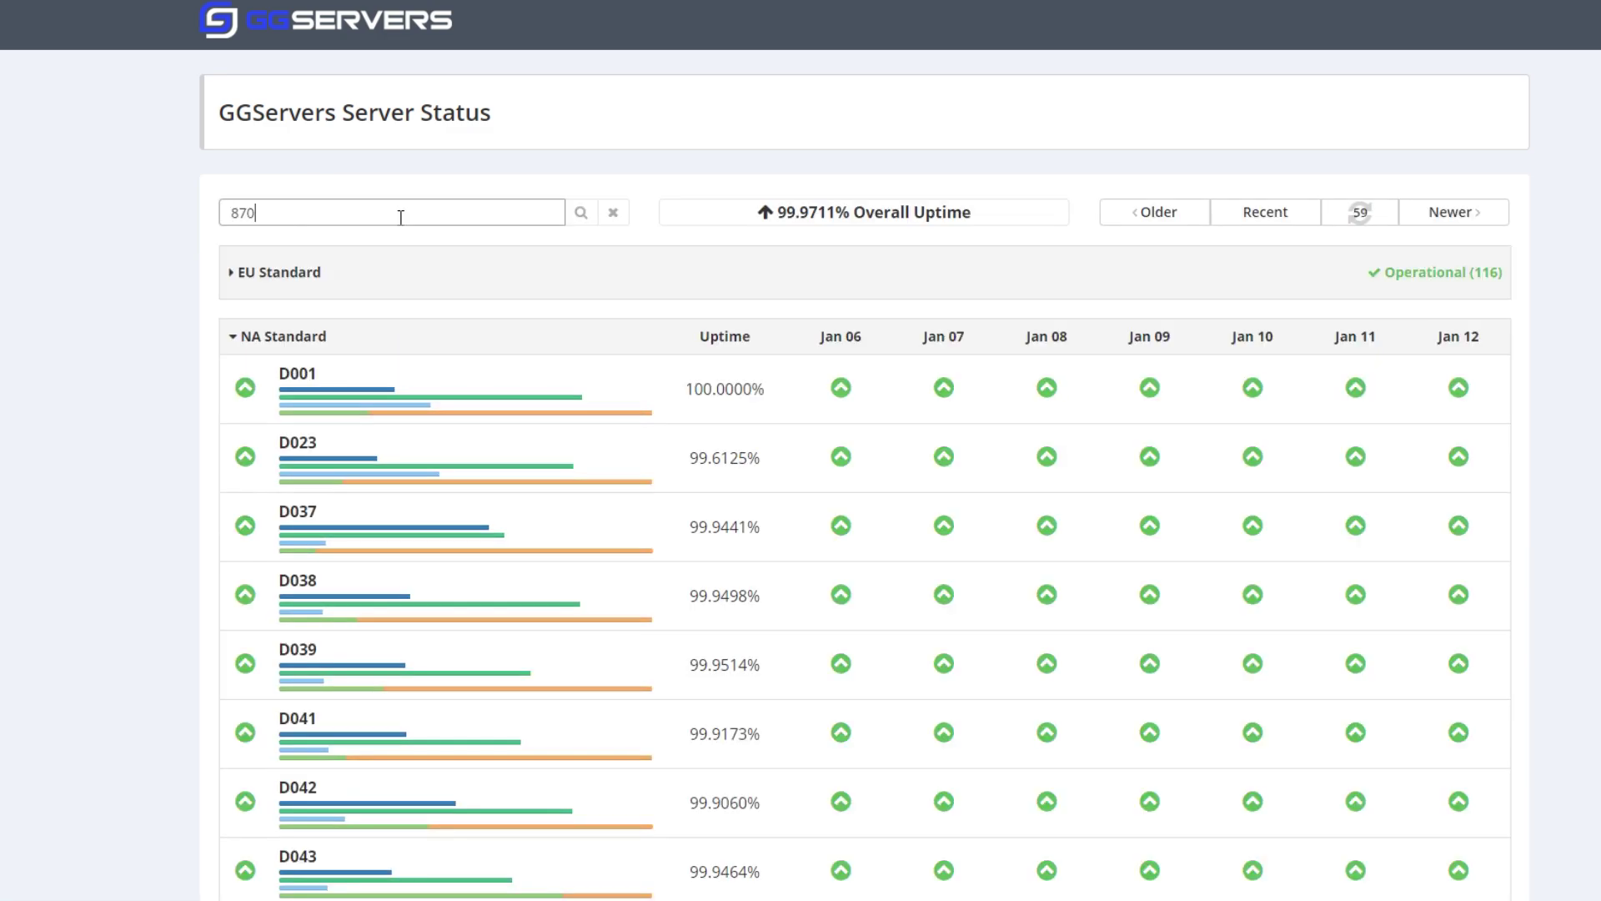
click(579, 214)
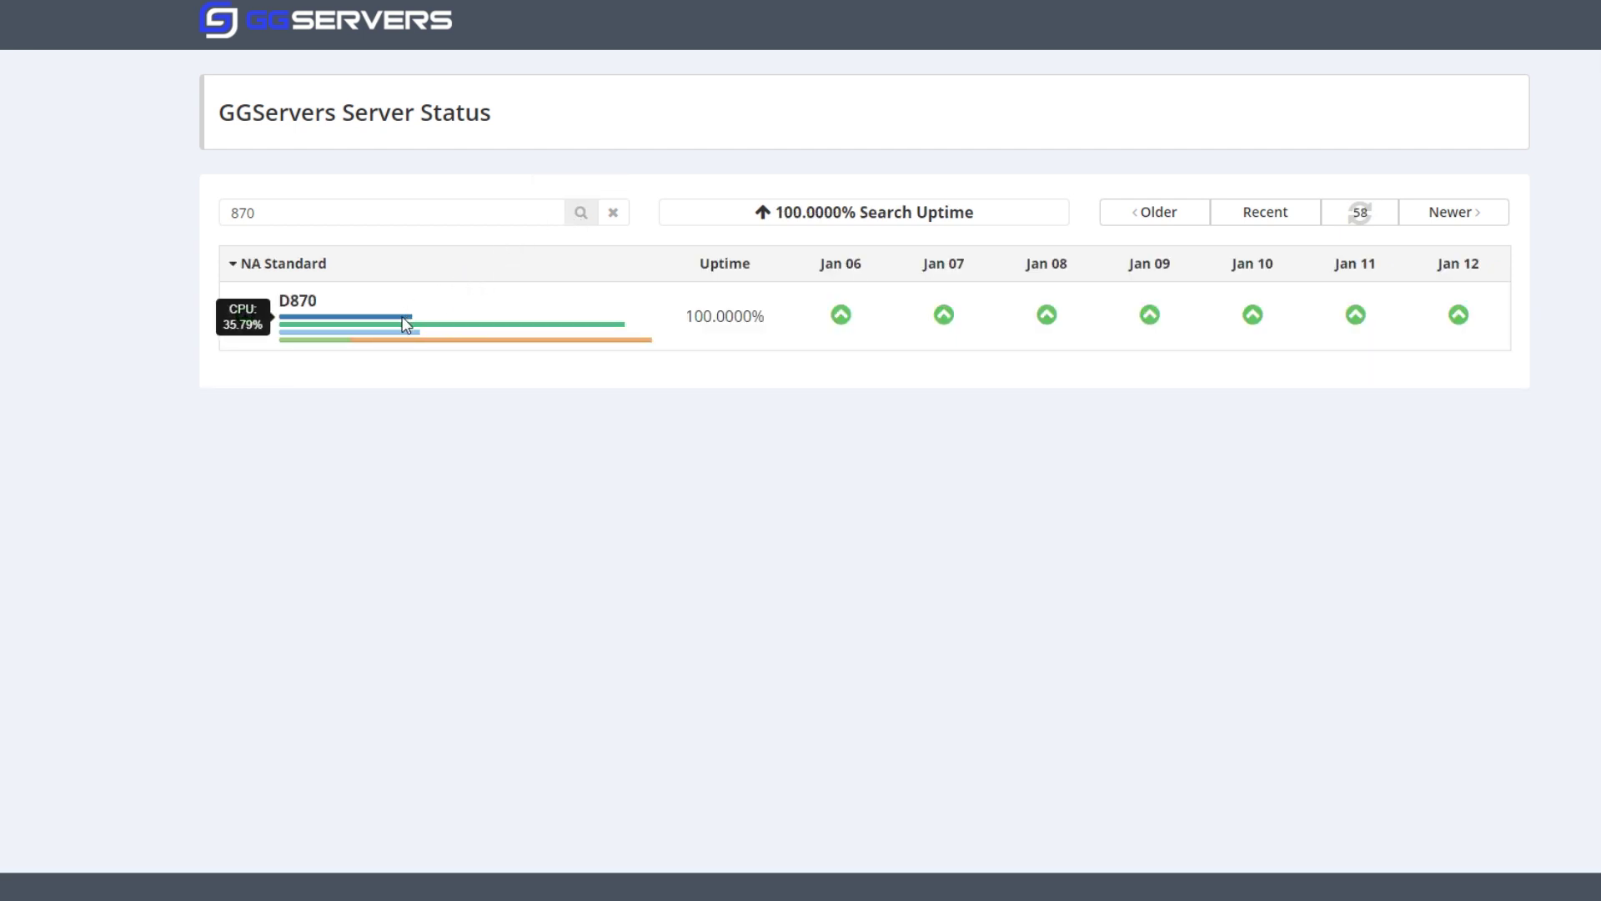
mouse_move(402, 328)
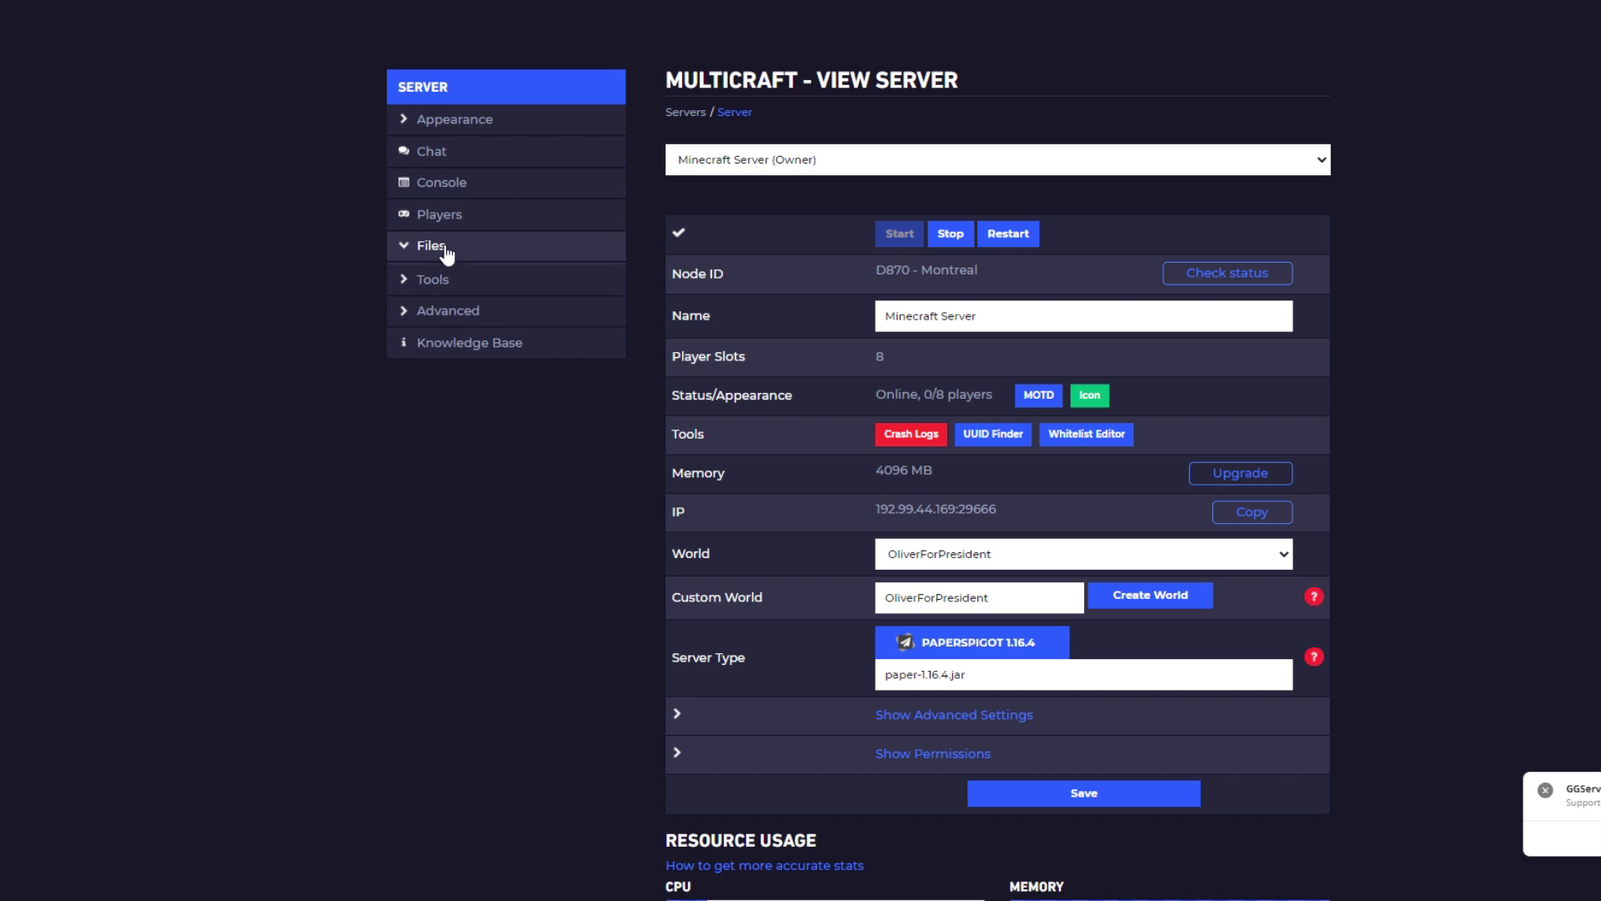
click(445, 248)
click(463, 499)
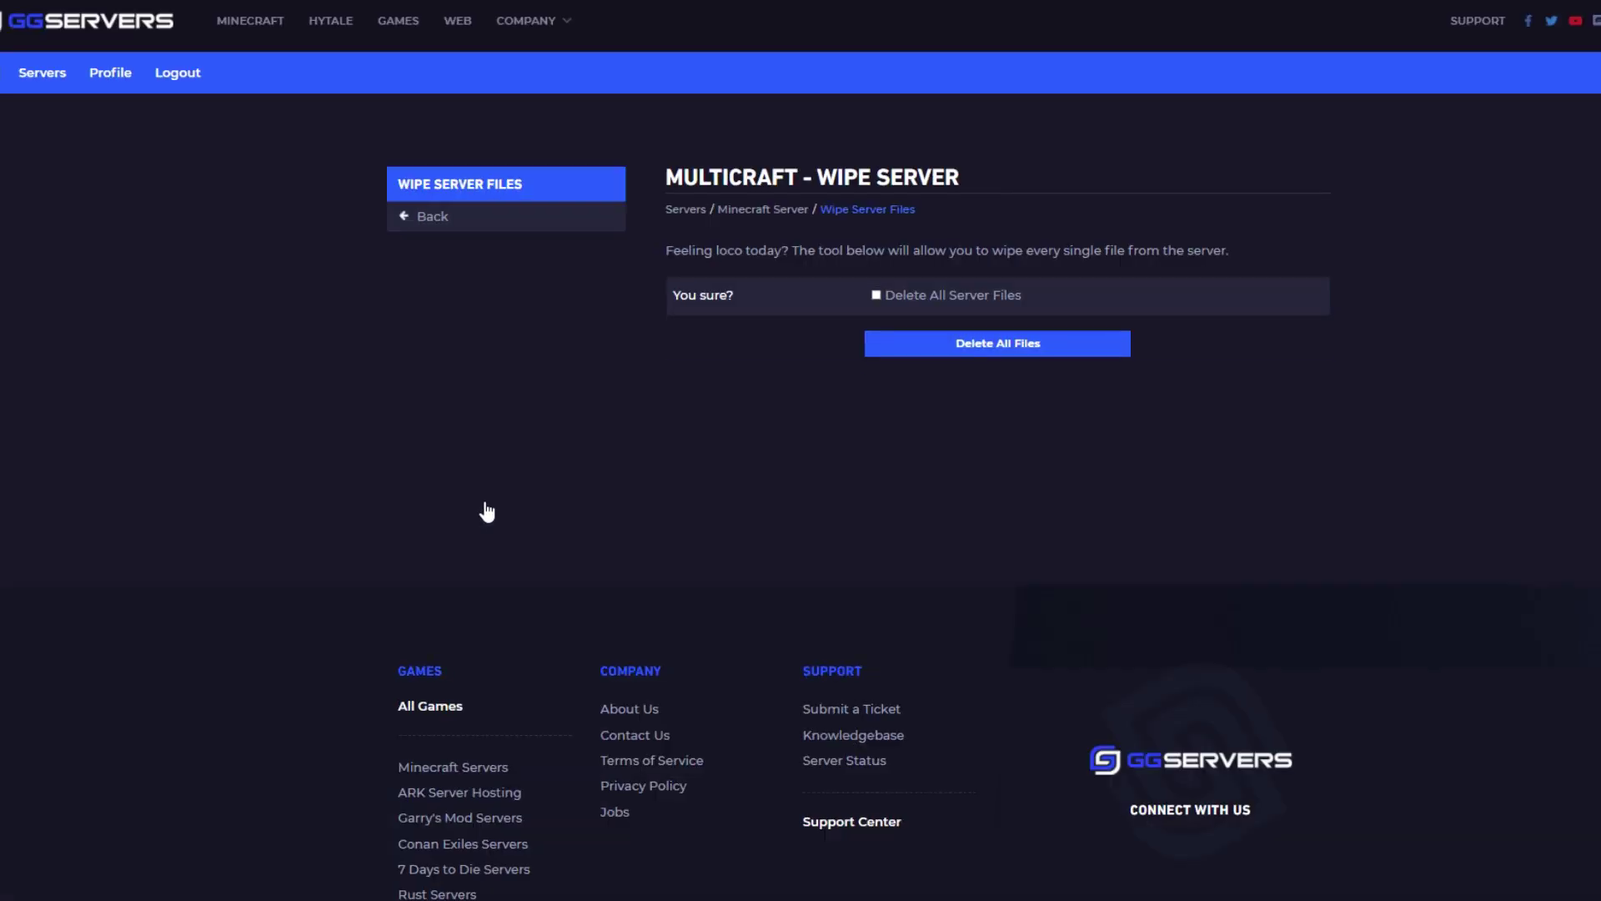
click(962, 294)
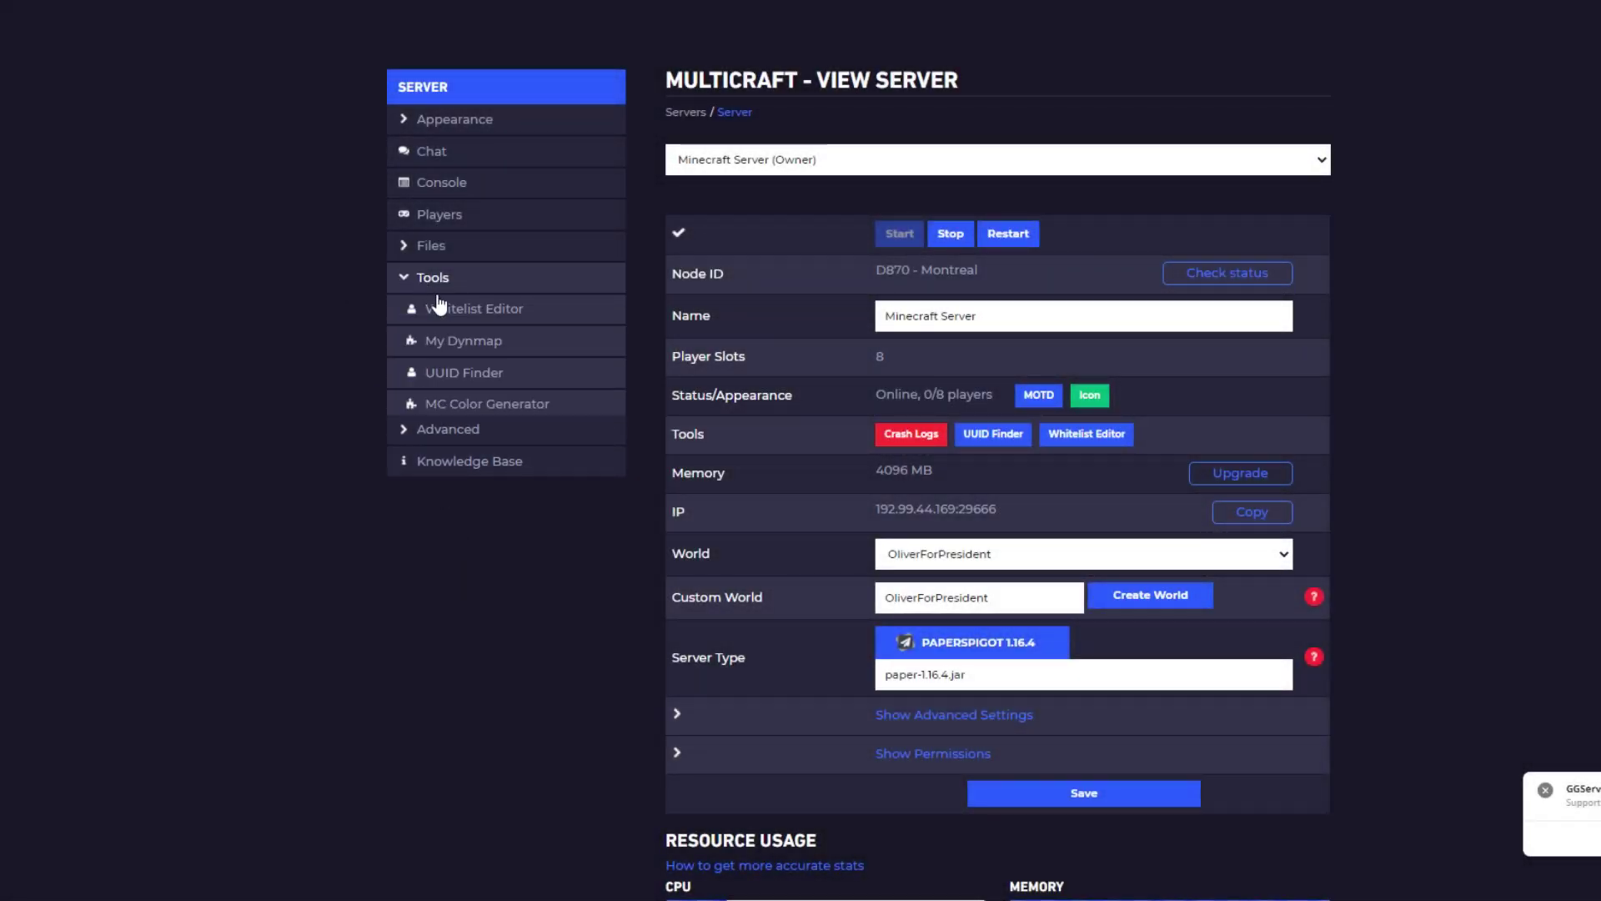
Install and set up Dynmap from the My Dynmap tools page
click(487, 349)
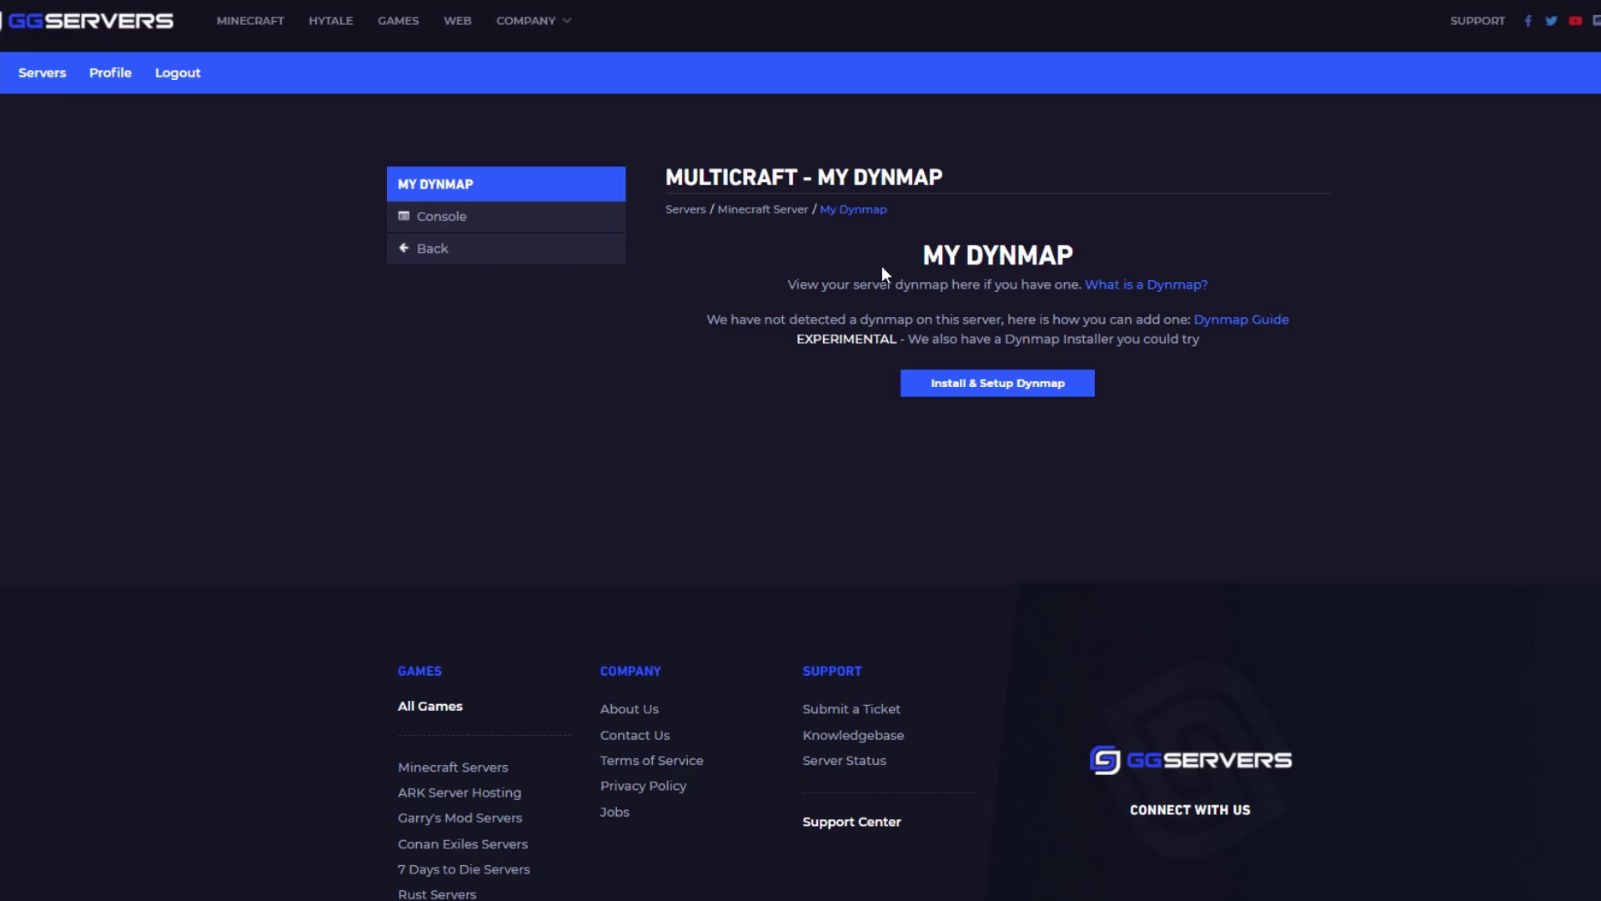
drag(920, 255, 1078, 250)
click(1108, 253)
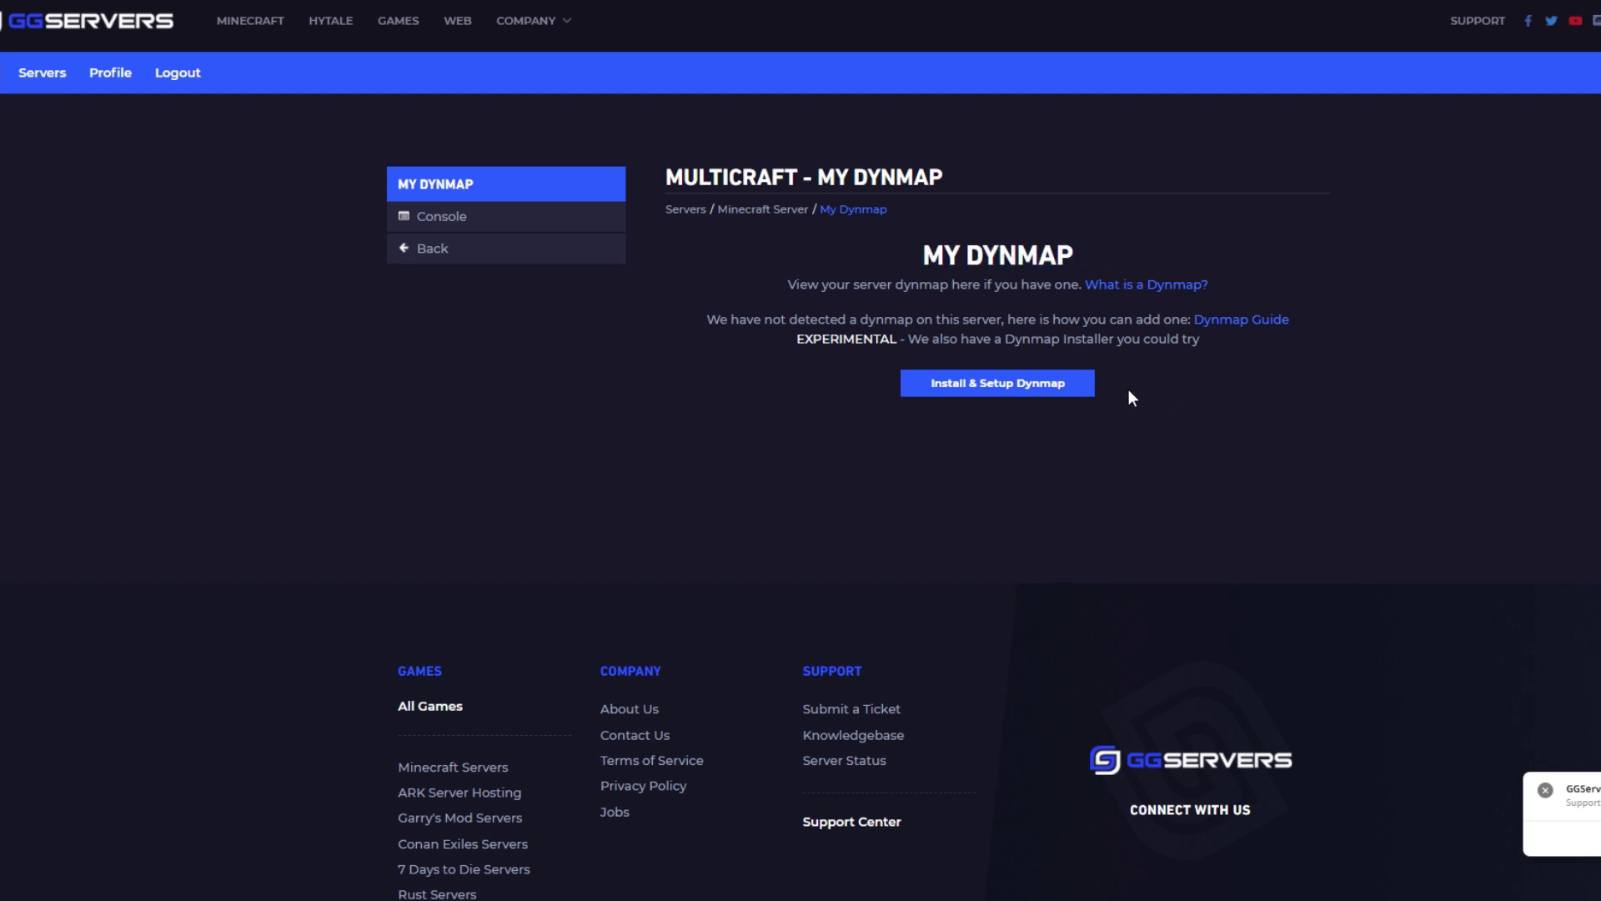
click(1061, 389)
Restart the server from the console to load Dynmap, and open the live Dynmap world map
click(566, 215)
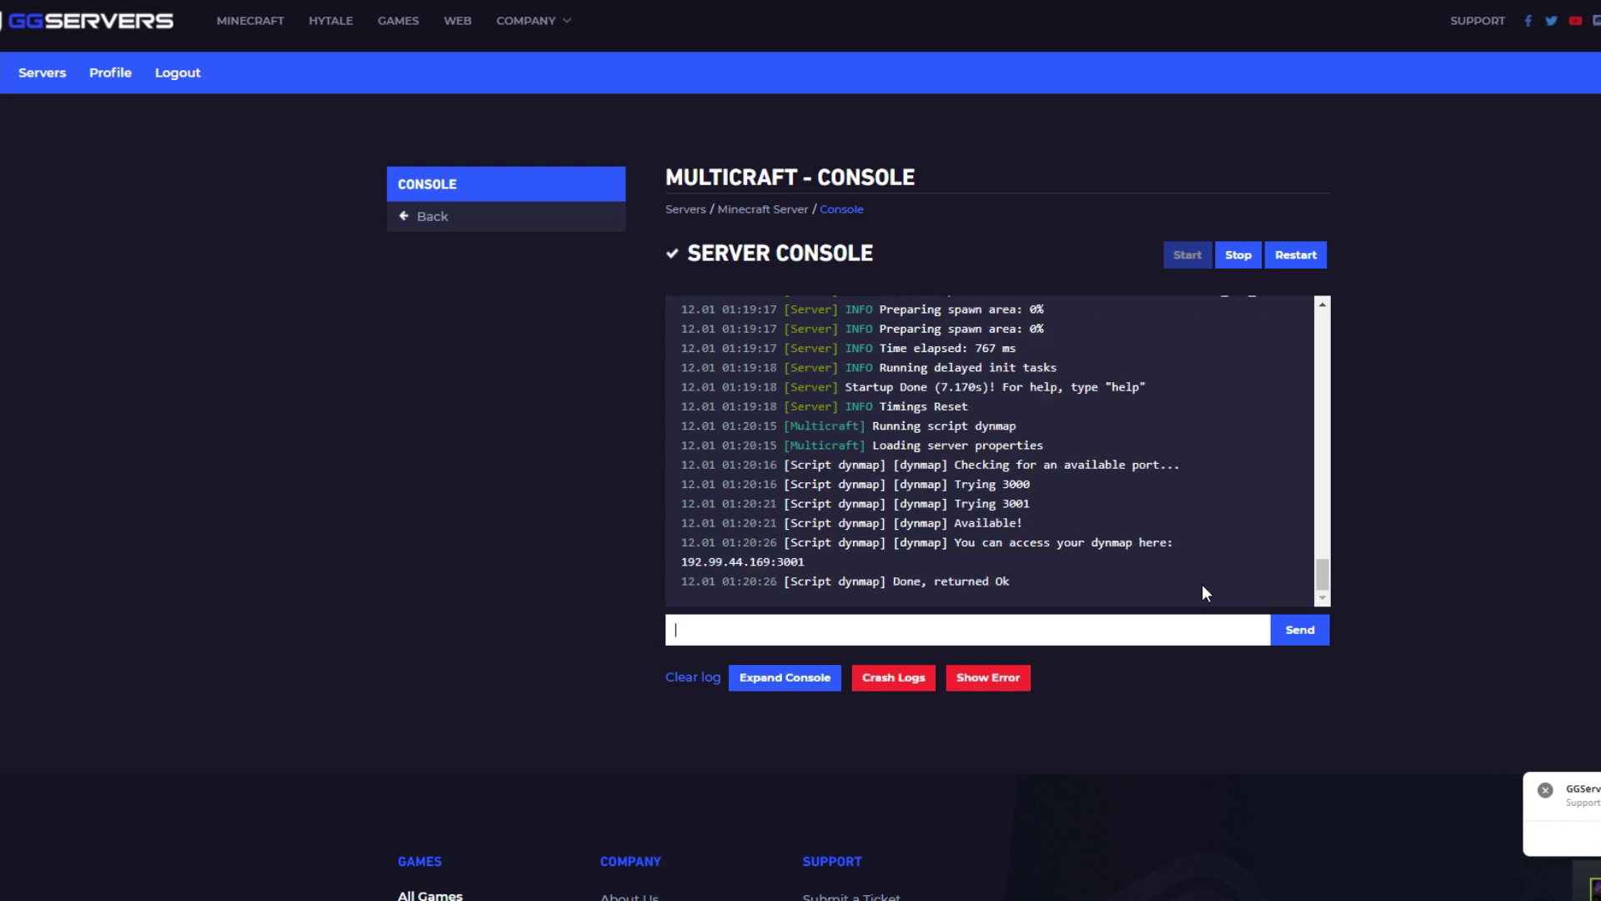
click(1295, 257)
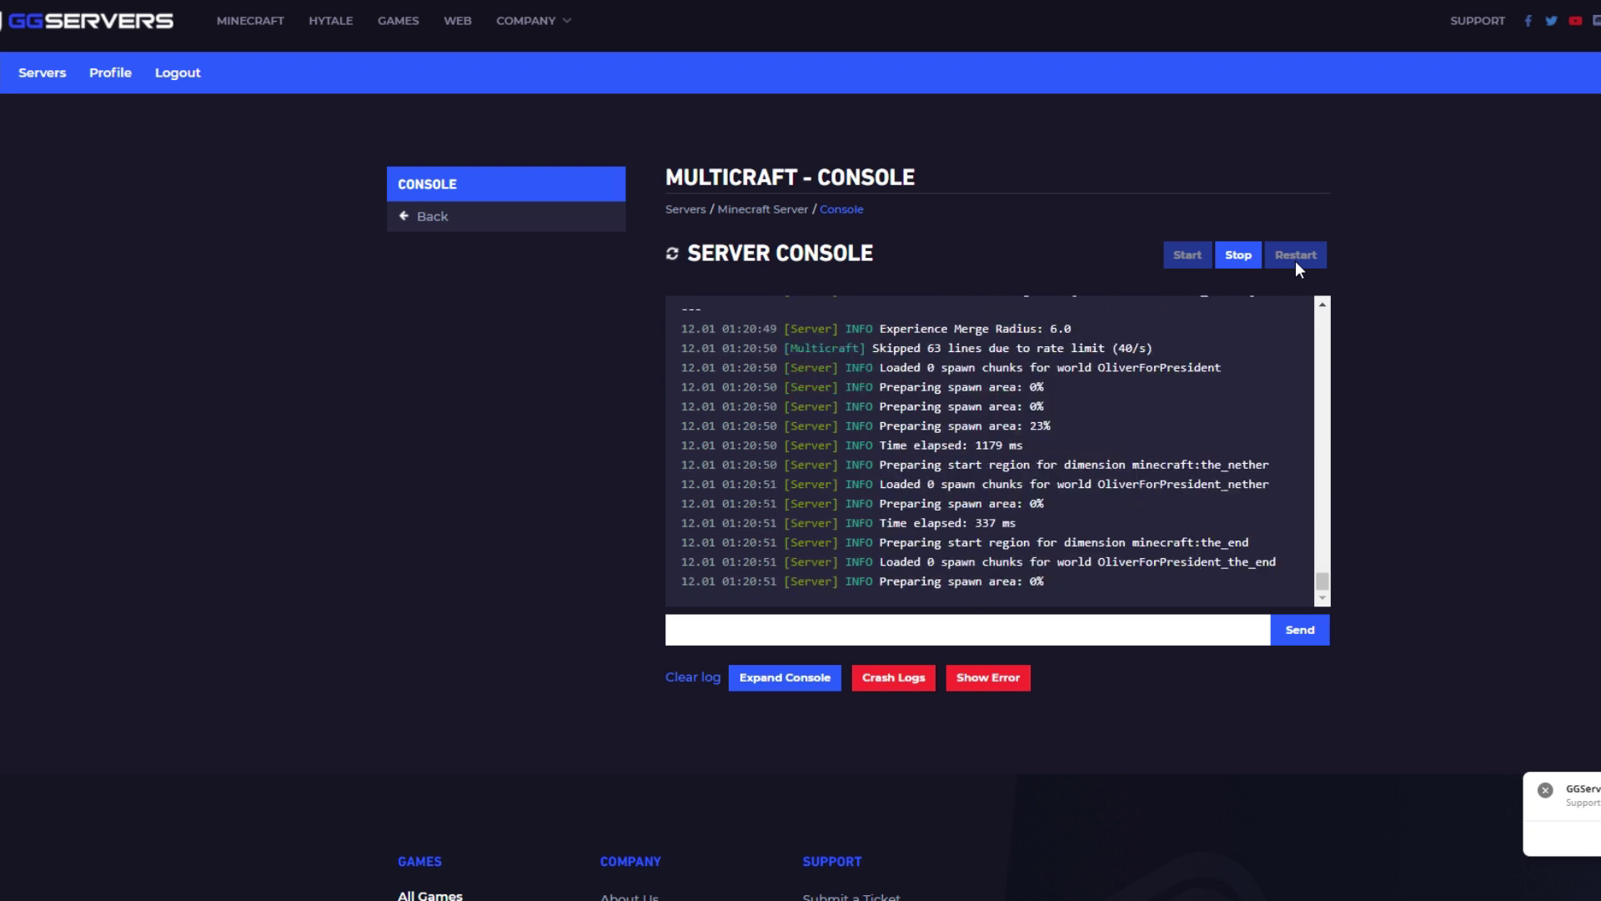
click(776, 209)
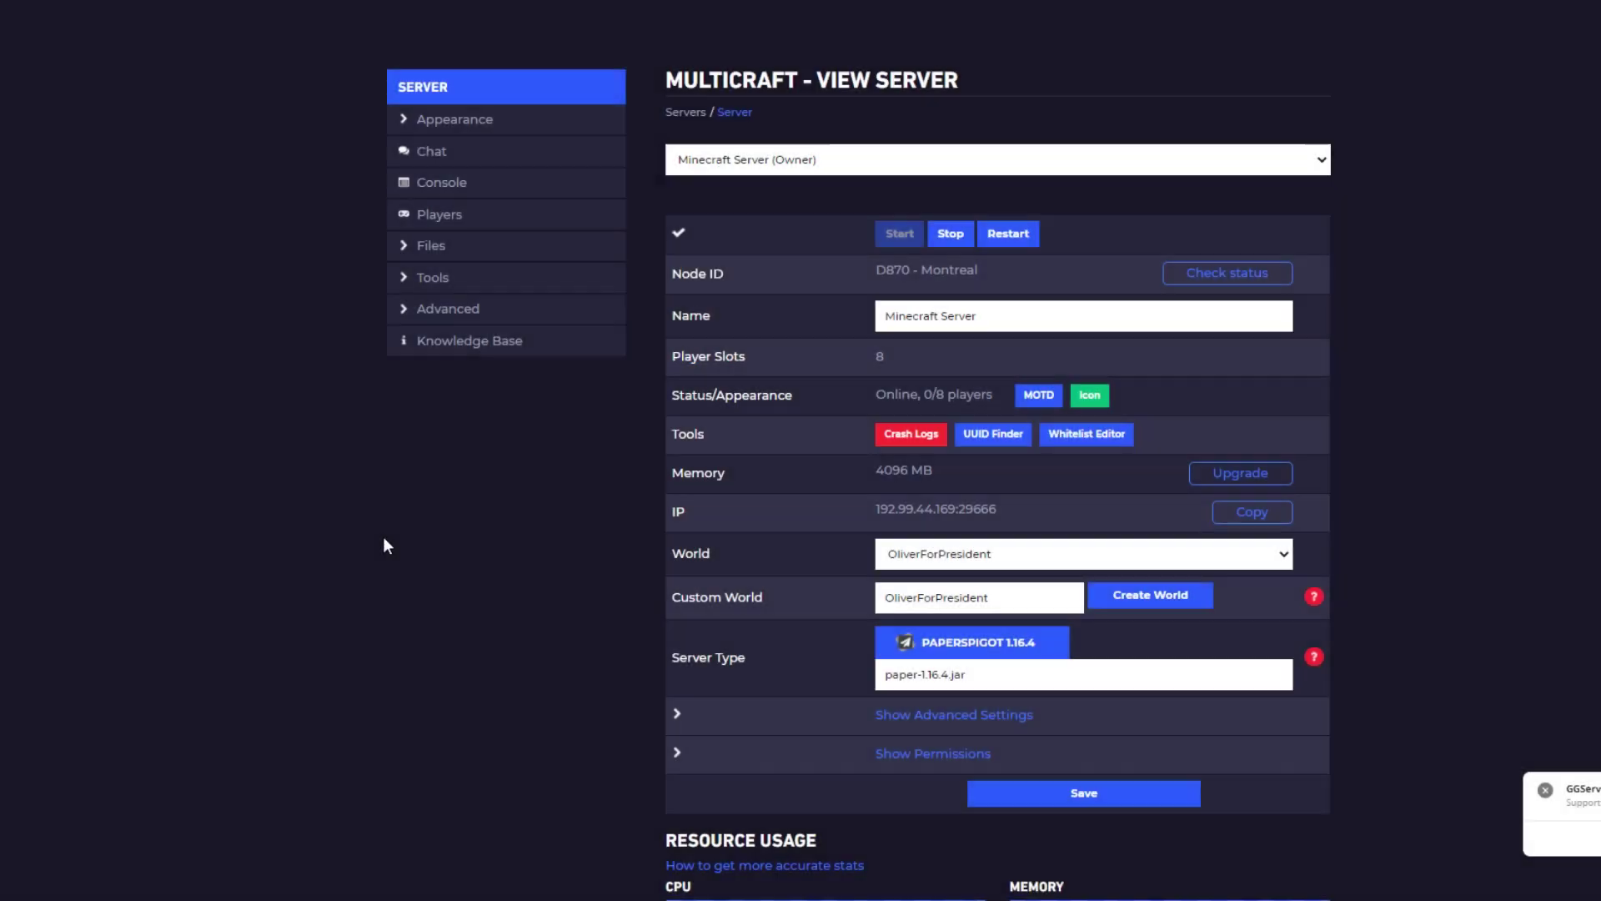
scroll(393, 533, down, 1)
scroll(485, 517, down, 2)
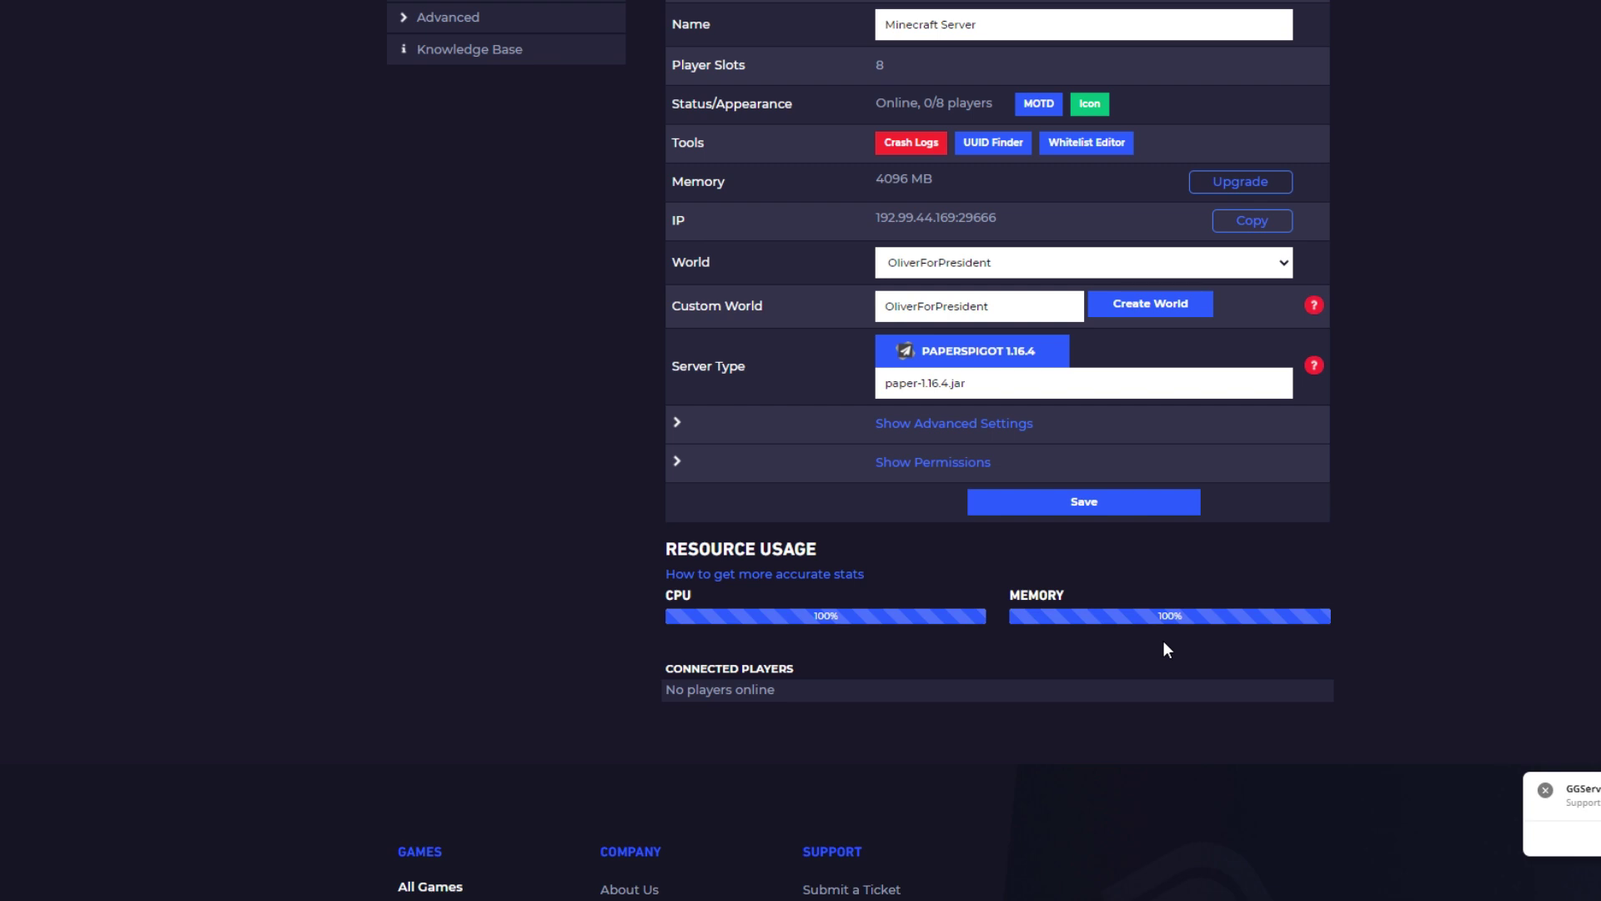
click(792, 588)
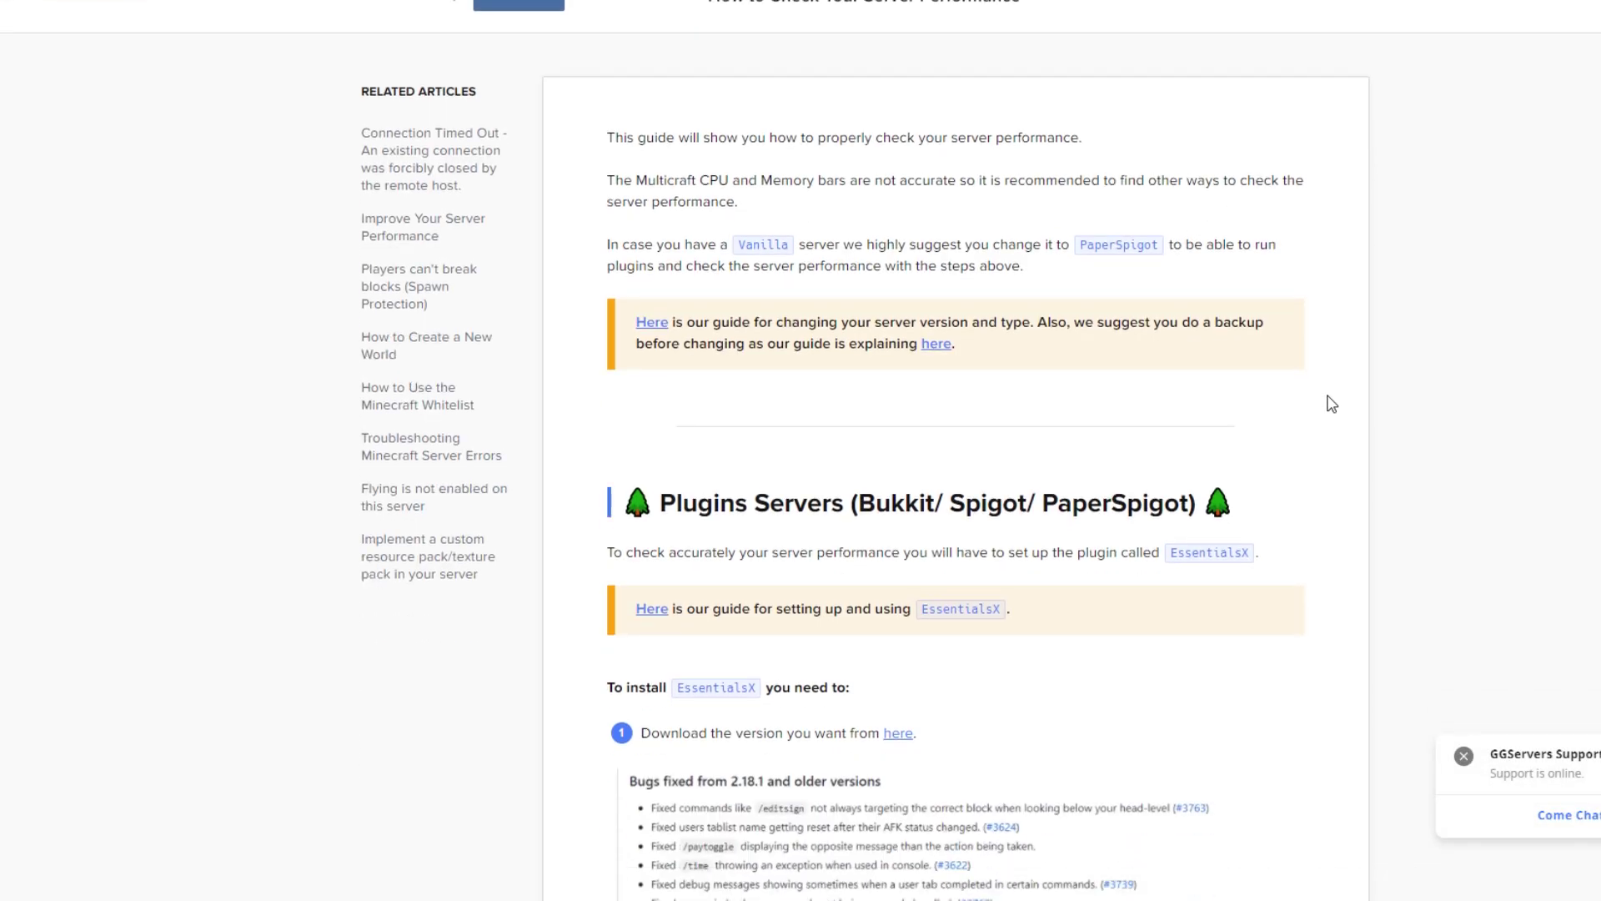
scroll(1332, 404, down, 3)
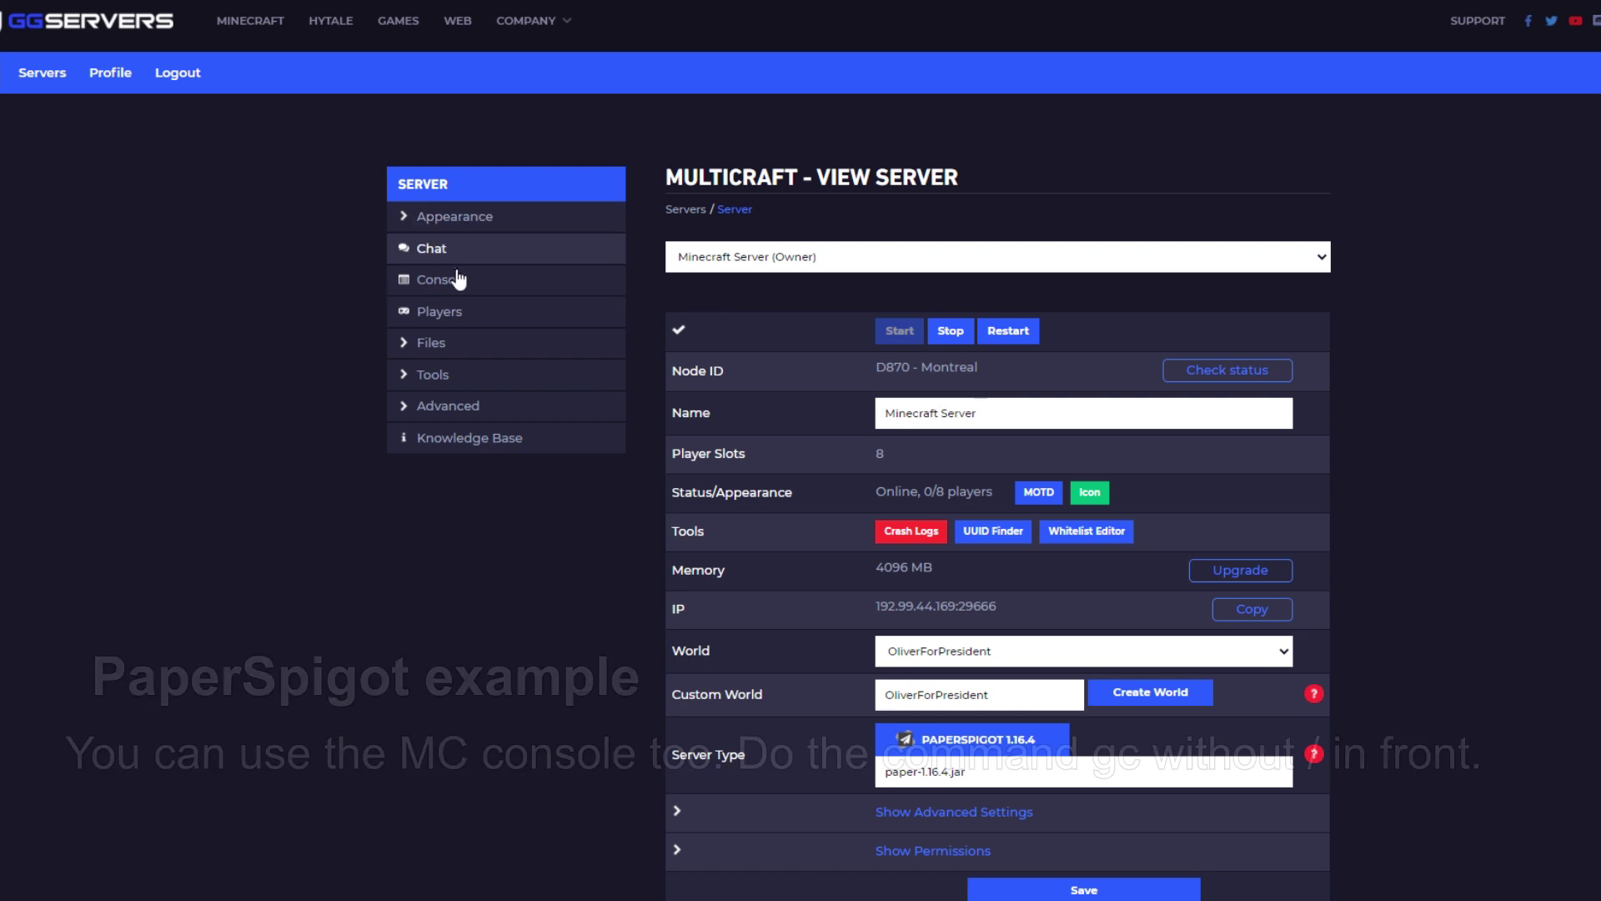
Run the gc command in the server console
click(457, 276)
text(gc)
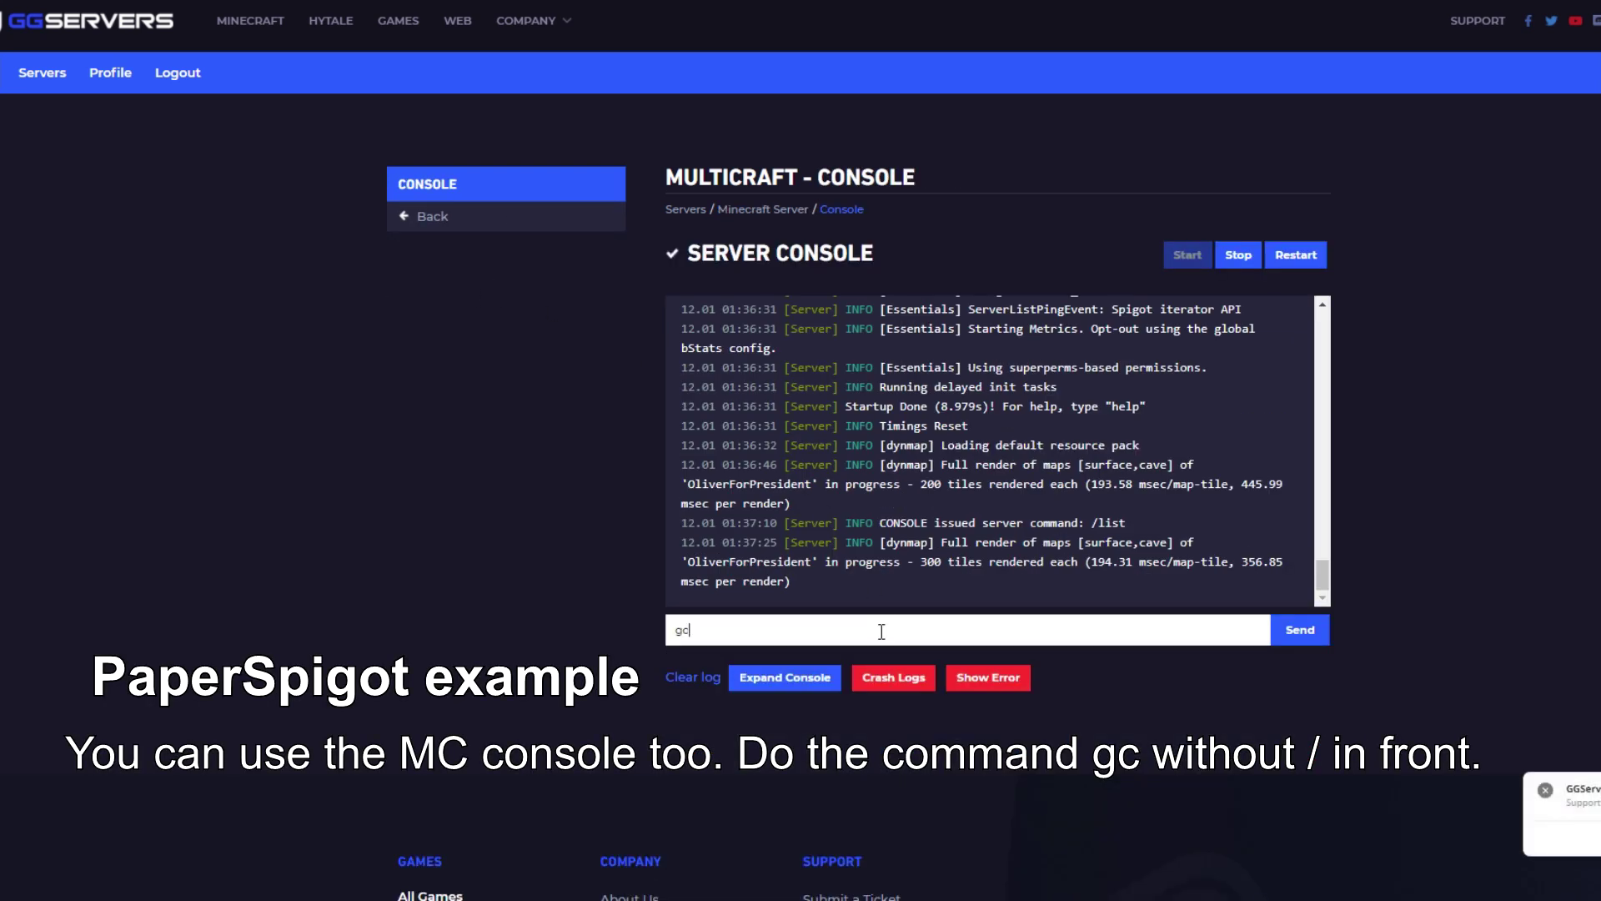
key(Return)
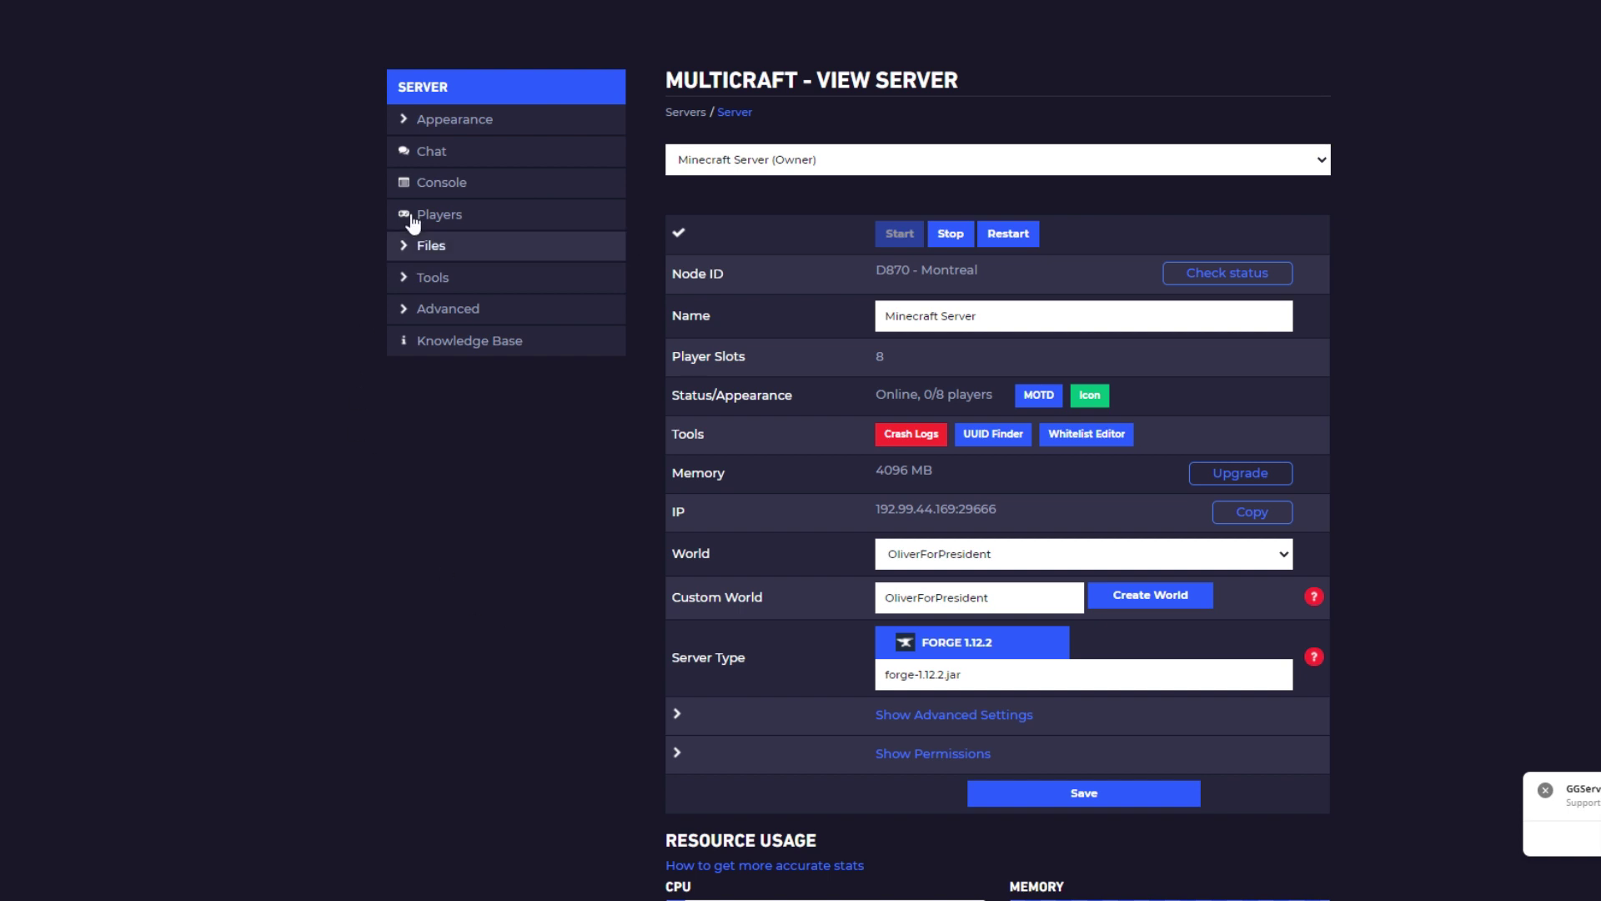
Run serverstat in the Forge server's console to show TPS 20.00 and 848/4096 MB memory
click(463, 181)
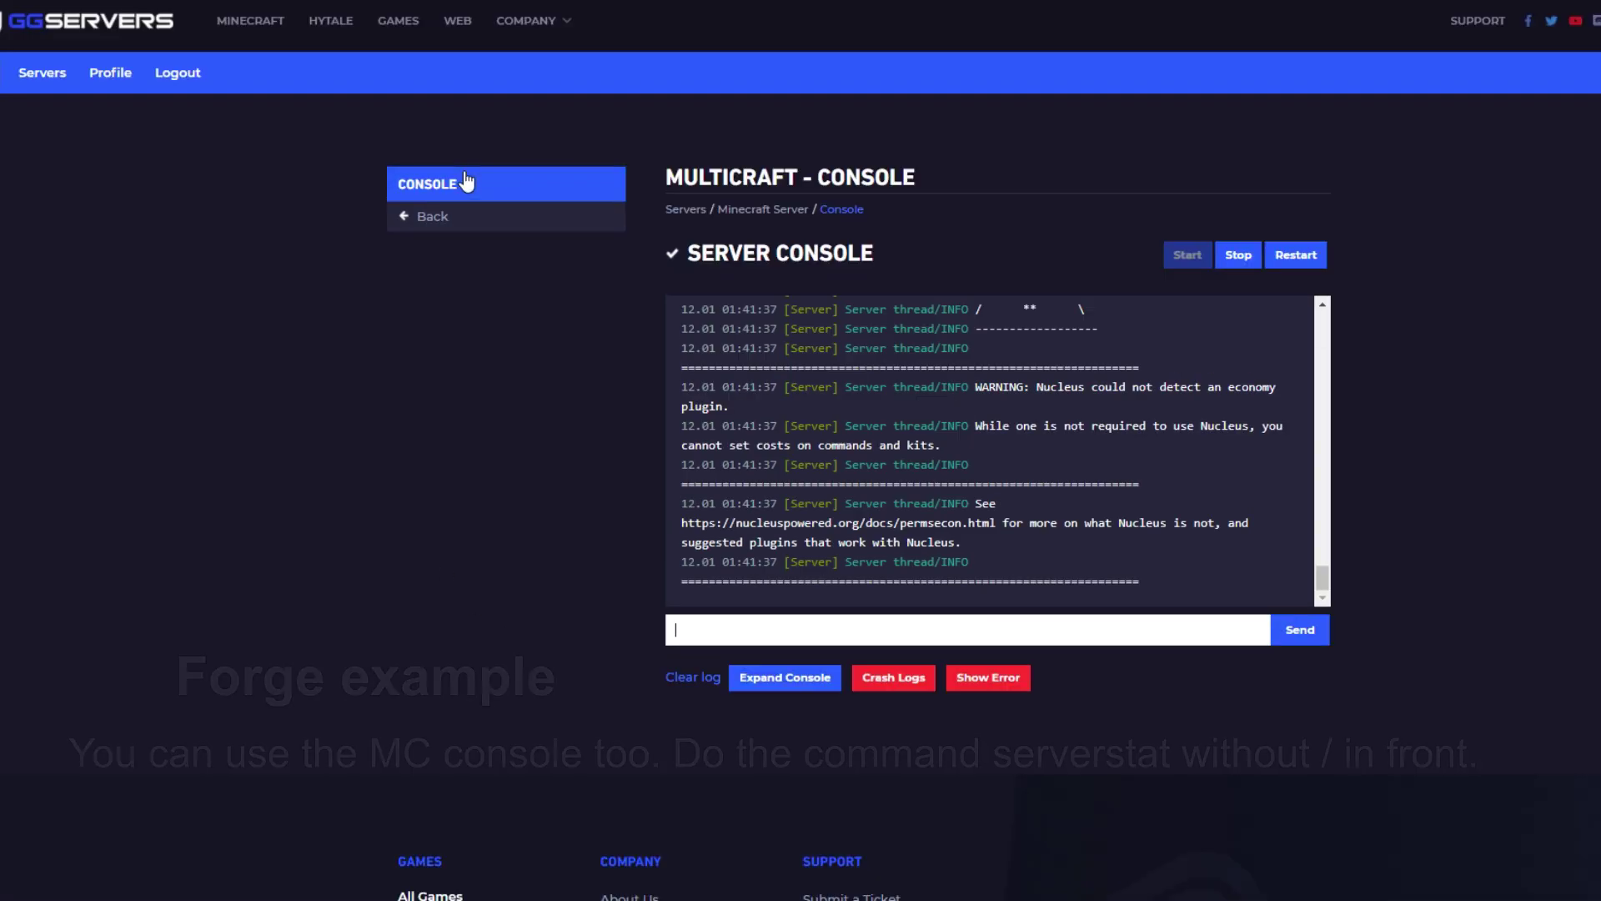
click(784, 630)
text(serverstat)
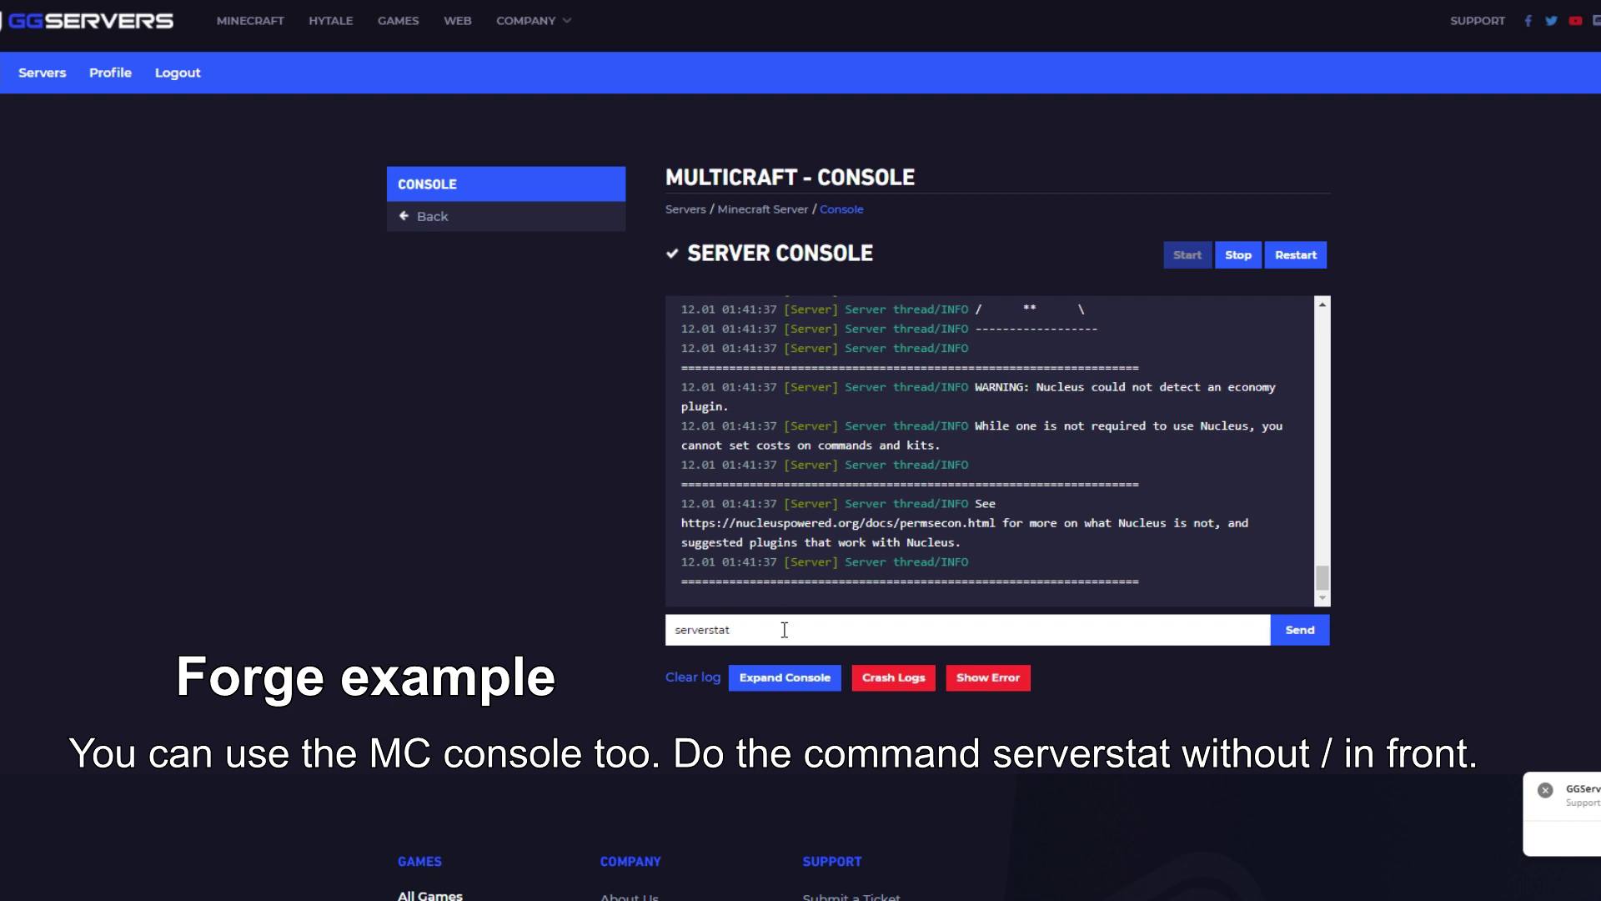
key(Return)
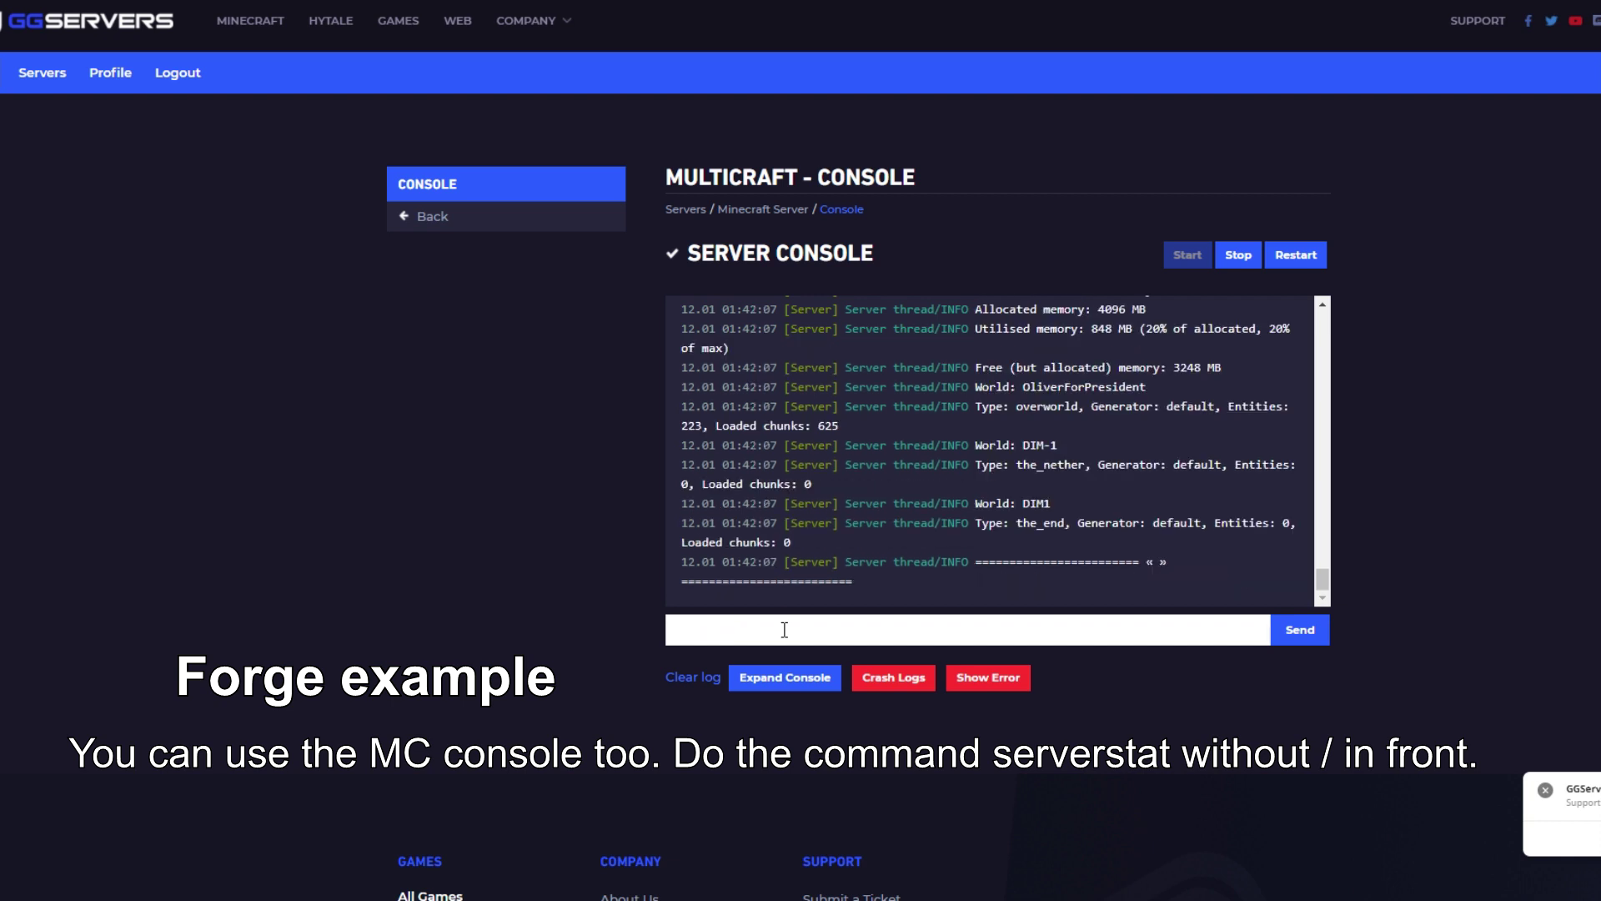
scroll(873, 546, up, 2)
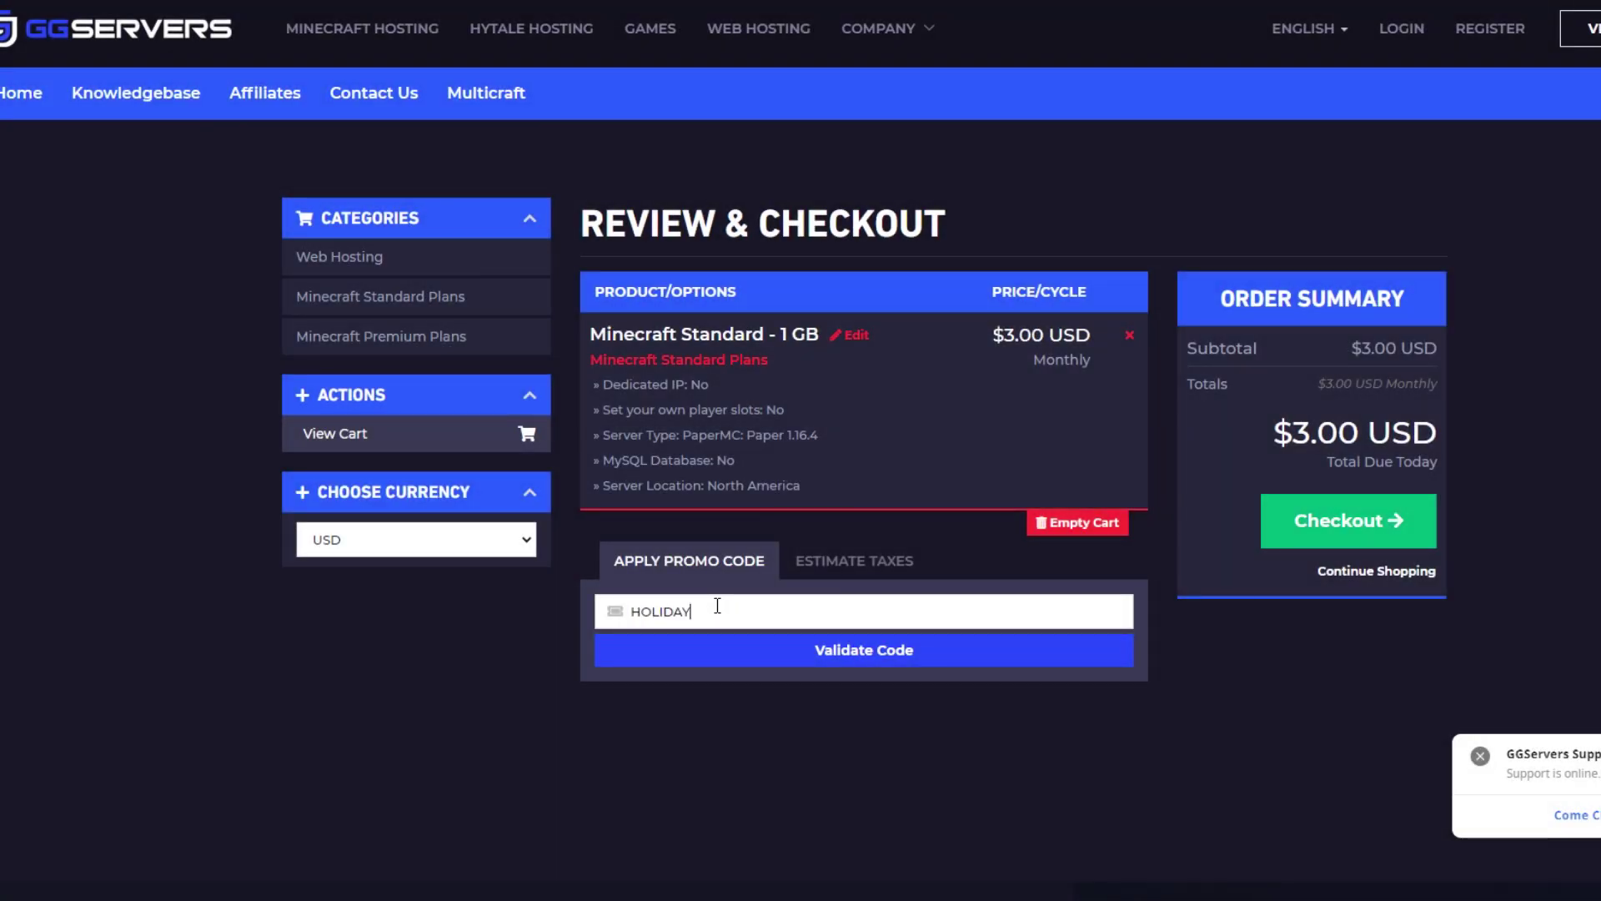
Validate the HOLIDAY promo code, dropping the Standard 1 GB order total to $1.50 USD
key(Return)
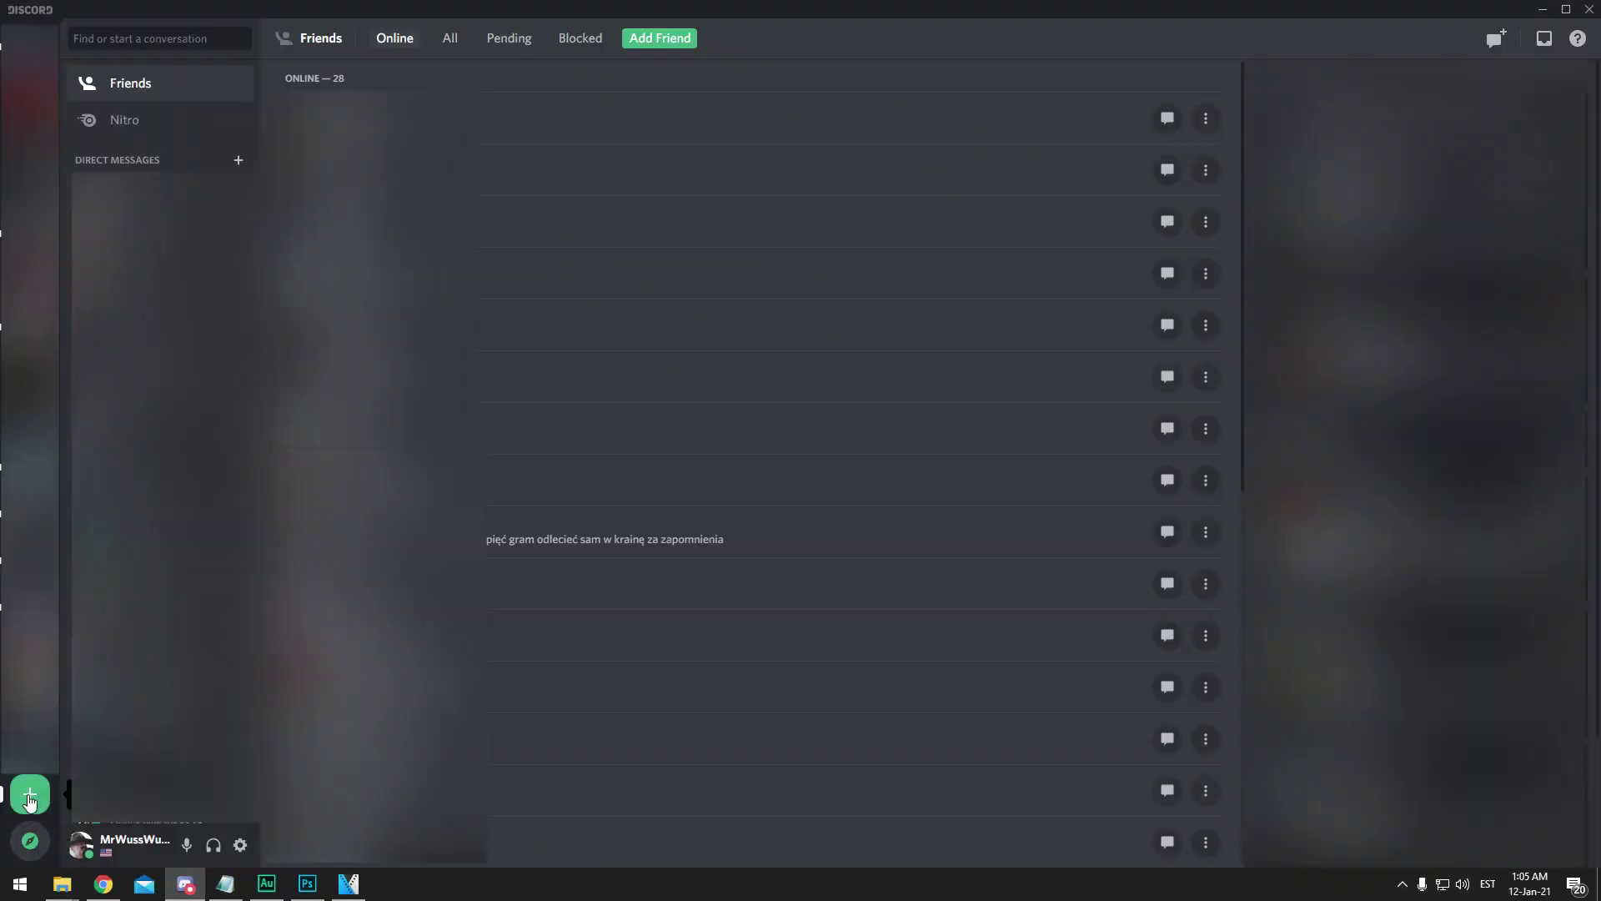
click(30, 792)
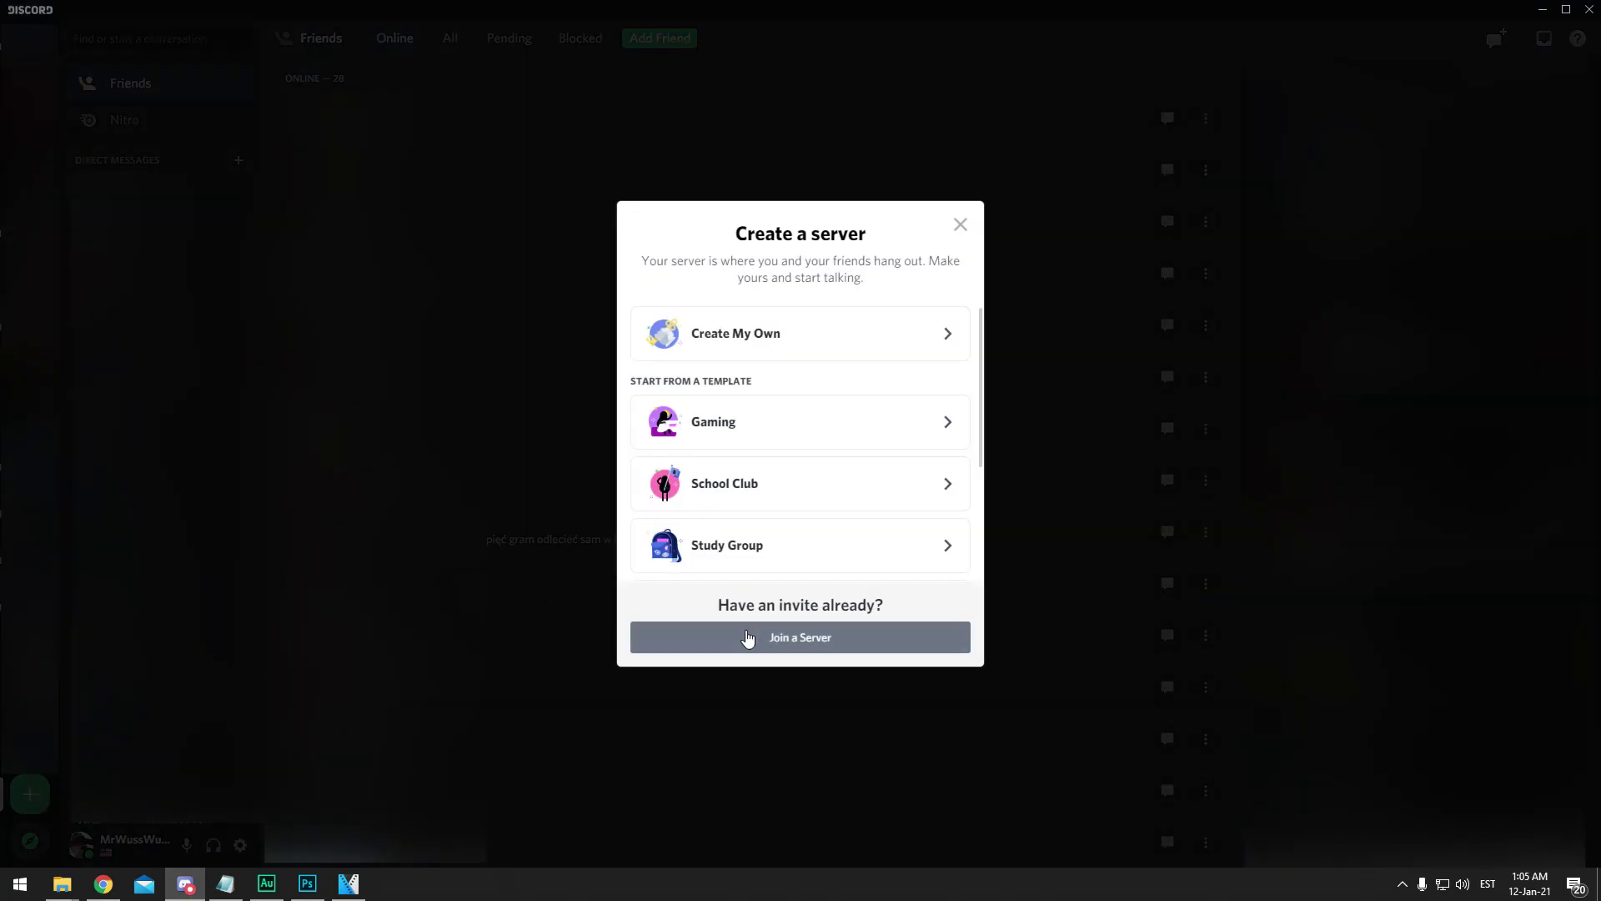
Join the GGServers Discord via discord.gg/ggservers and open its #help channel
click(742, 636)
text(discord.gg)
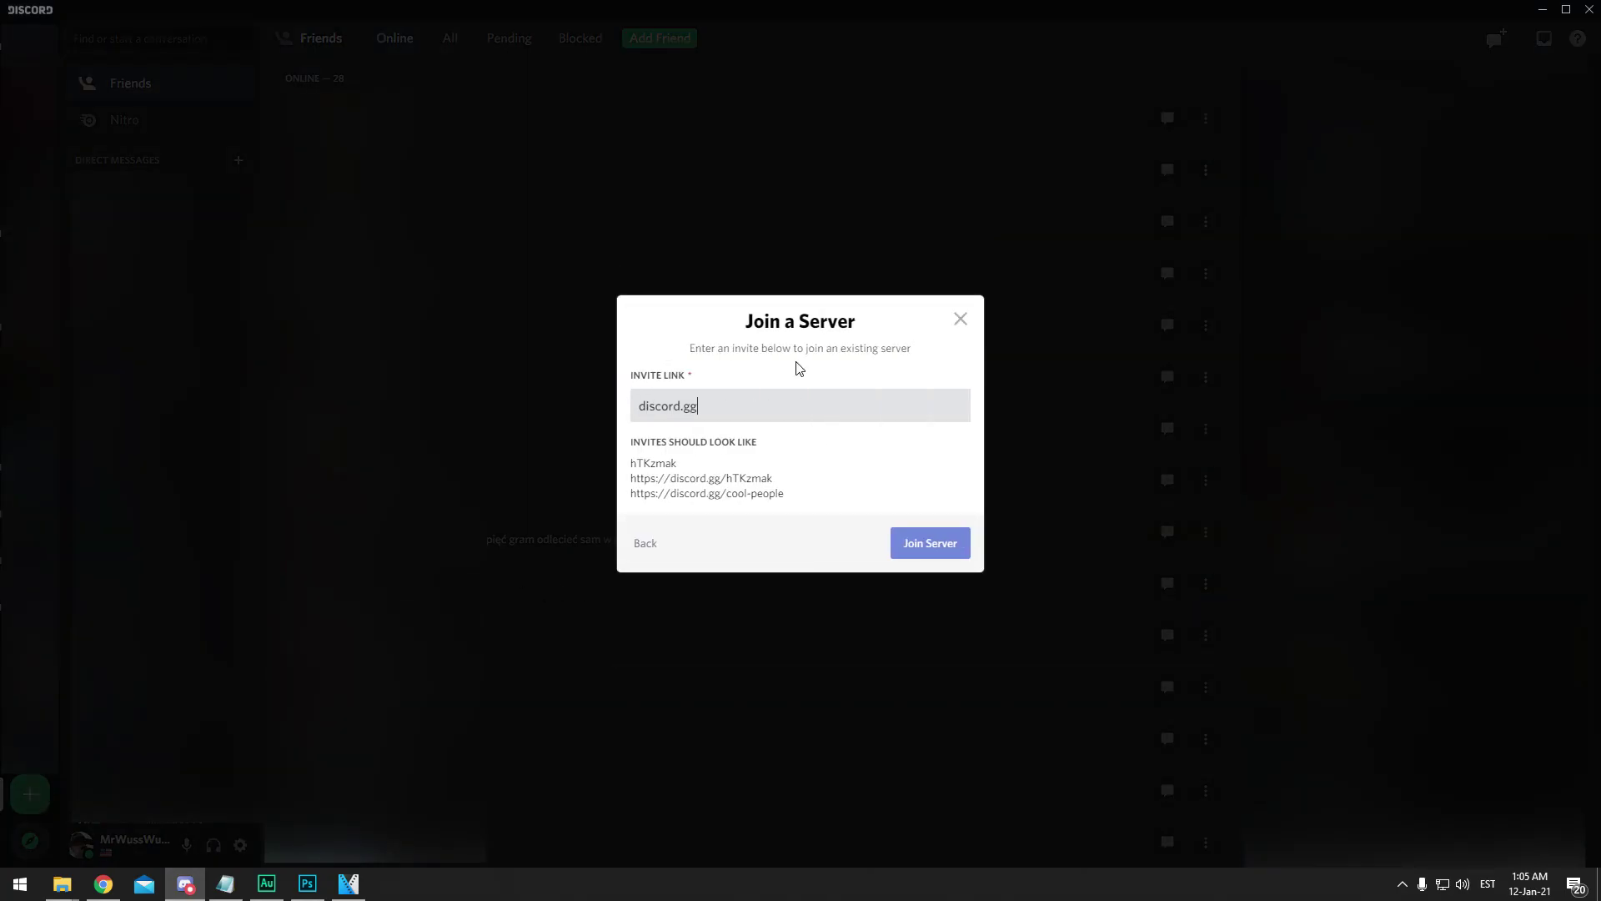
text(/ggservers)
click(925, 543)
click(153, 543)
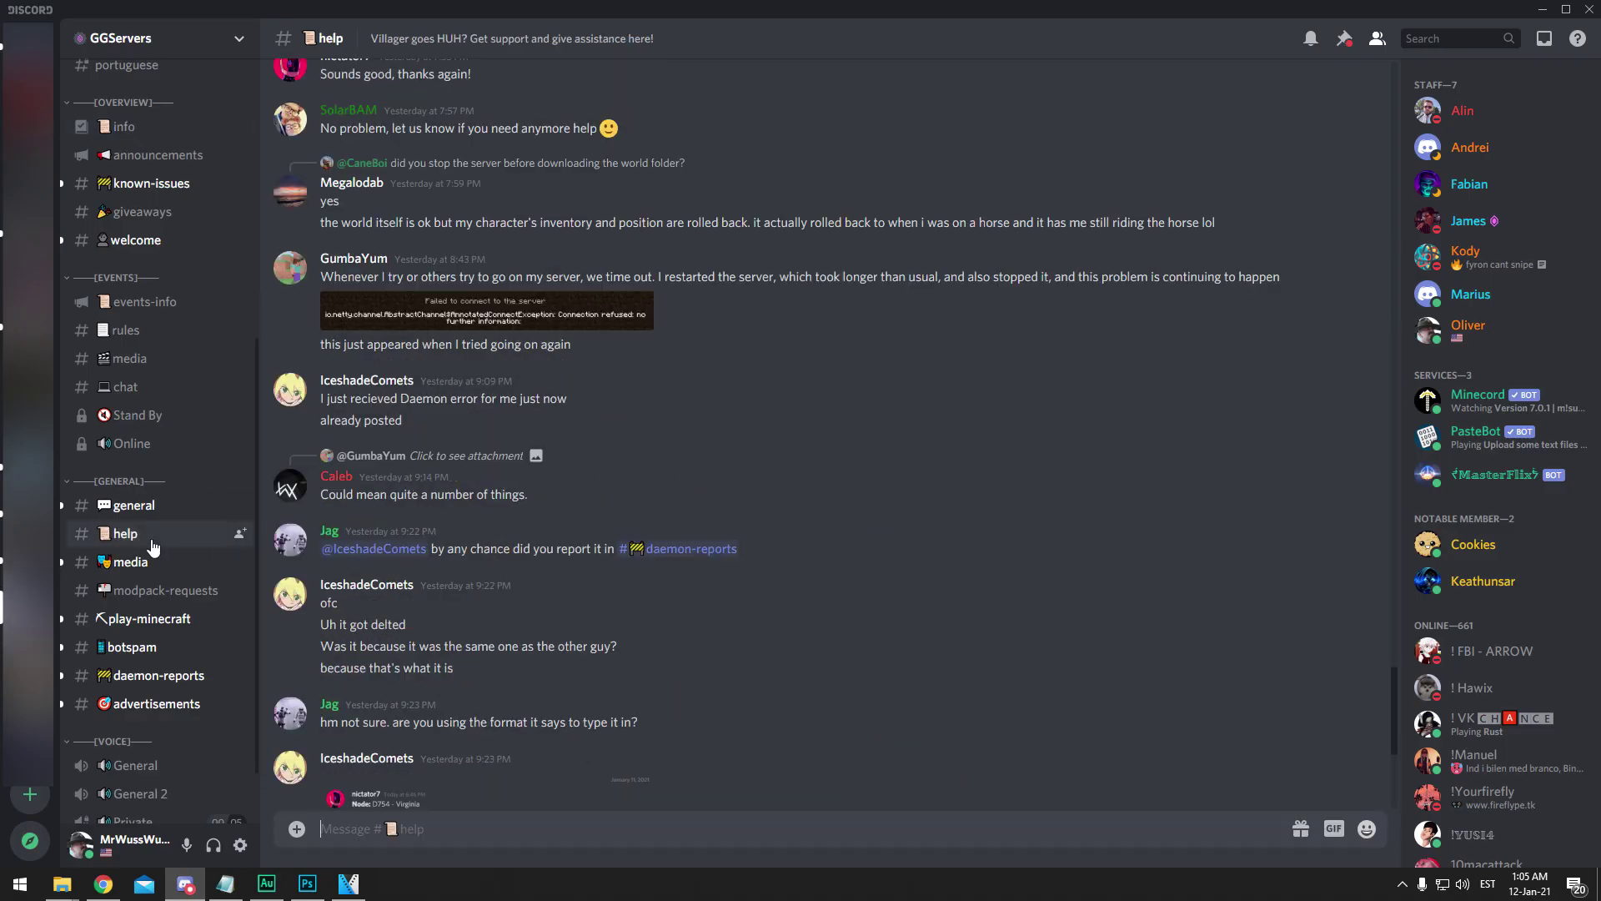